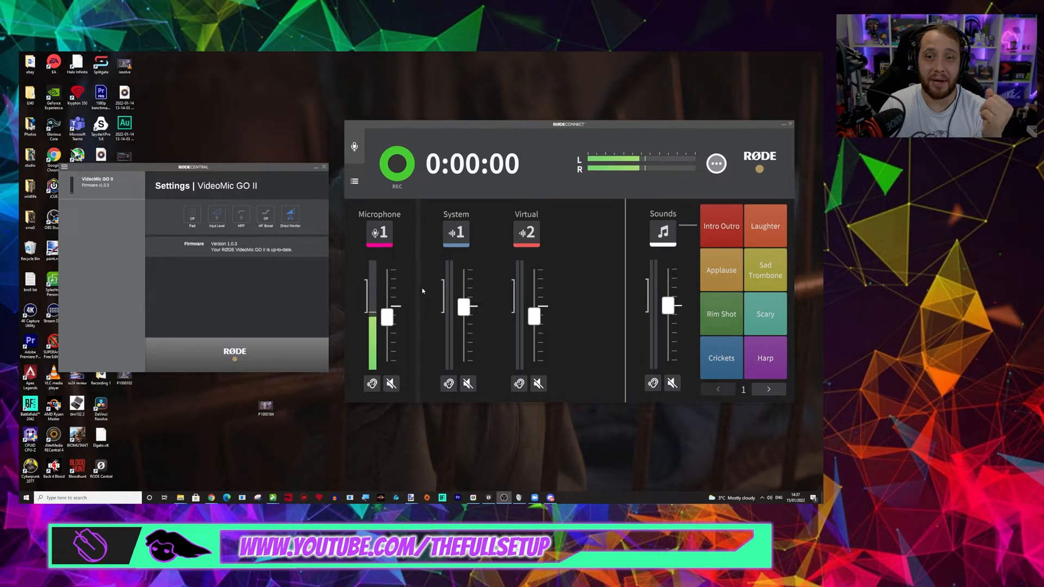
# - Switch the VideoMic GO II's direct monitoring off and back on in its device settings
pyautogui.click(292, 216)
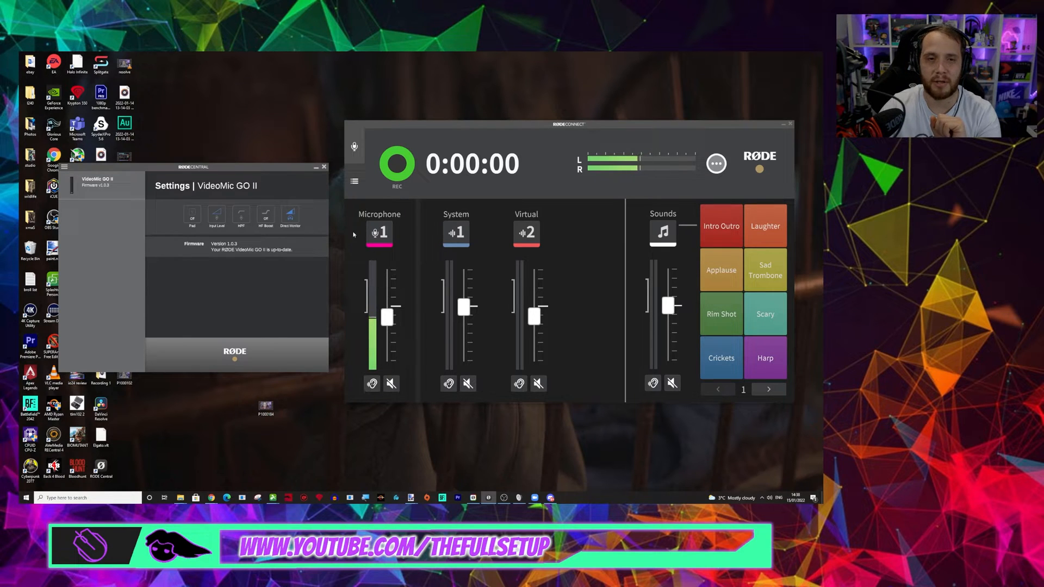
pyautogui.click(291, 214)
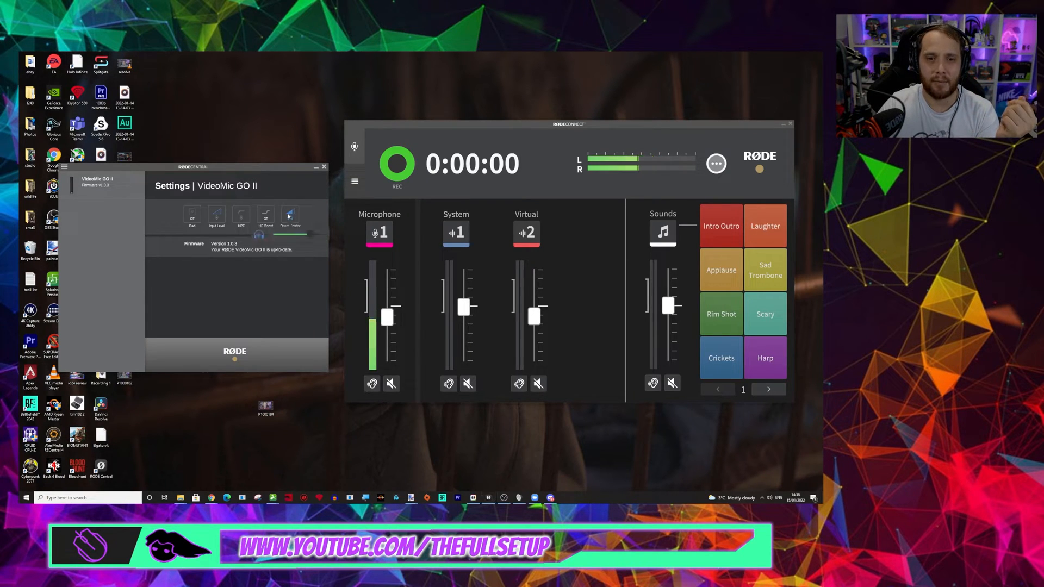
pyautogui.click(259, 236)
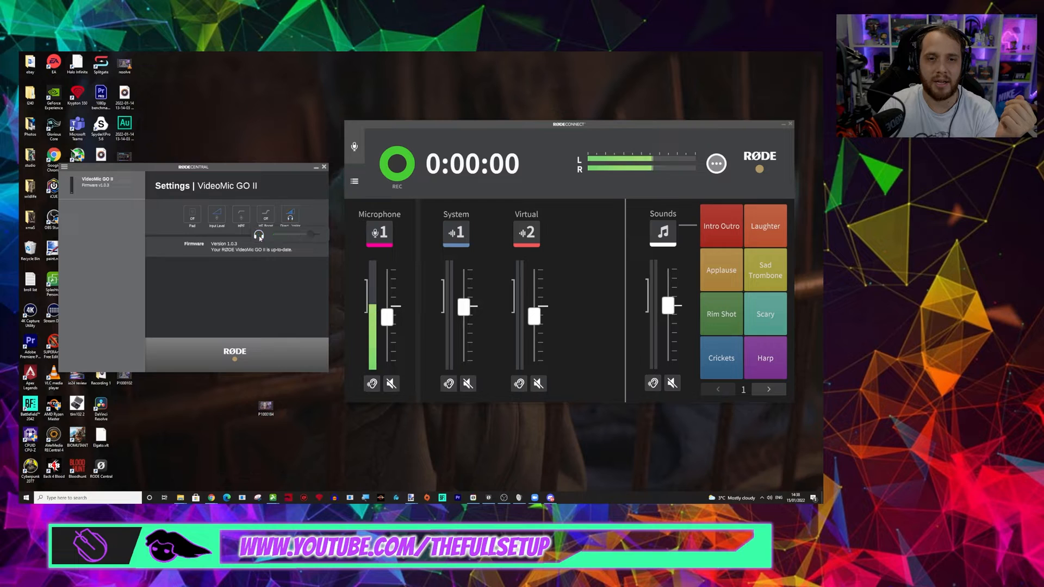
pyautogui.click(259, 236)
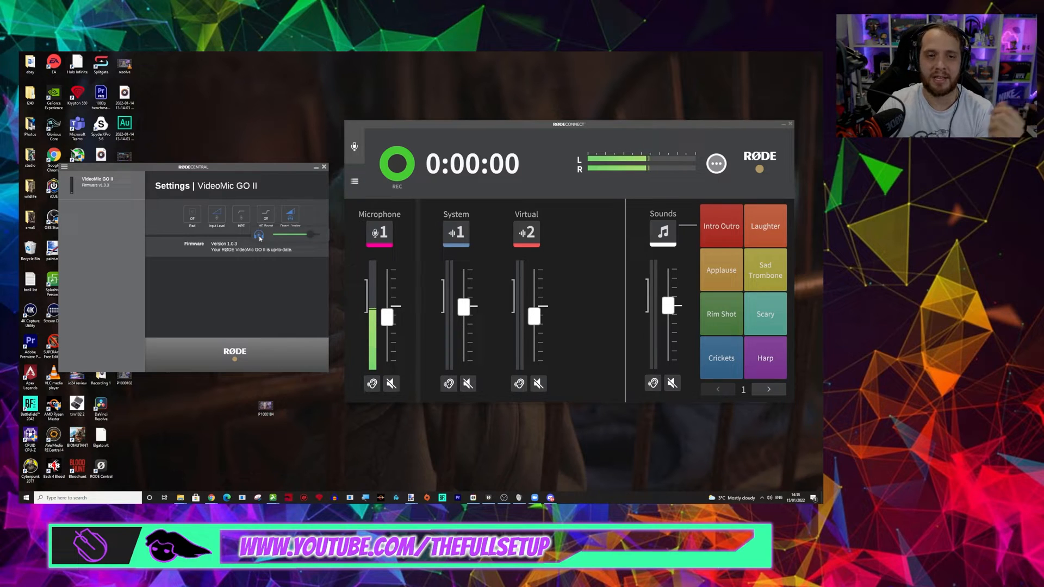
pyautogui.click(253, 287)
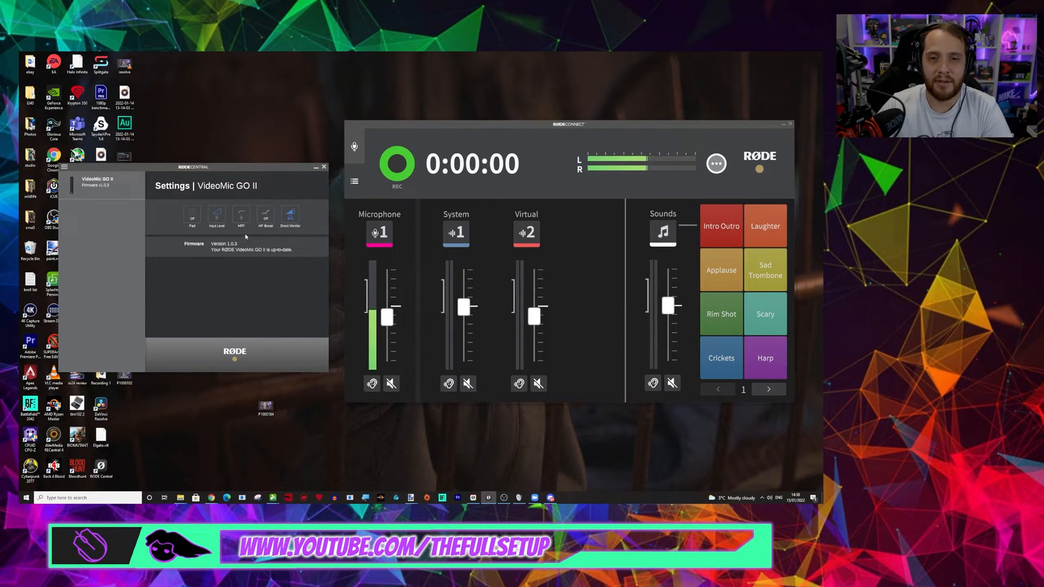
# - View microphone 1's processing settings in the mixer and try the VideoMic GO II's HPF option in RØDE Central
pyautogui.click(379, 233)
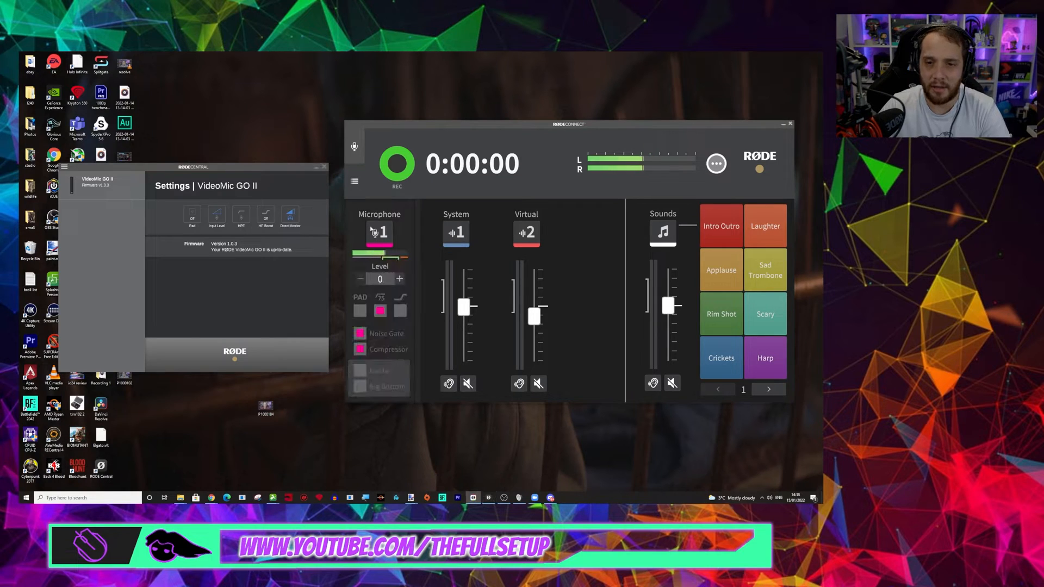
pyautogui.click(379, 233)
pyautogui.click(240, 217)
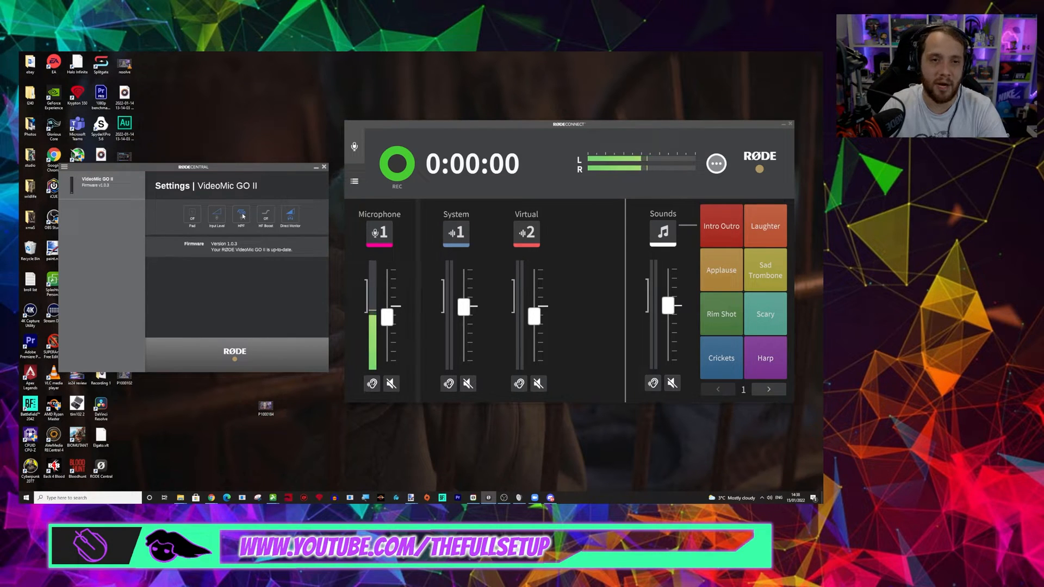
pyautogui.click(242, 216)
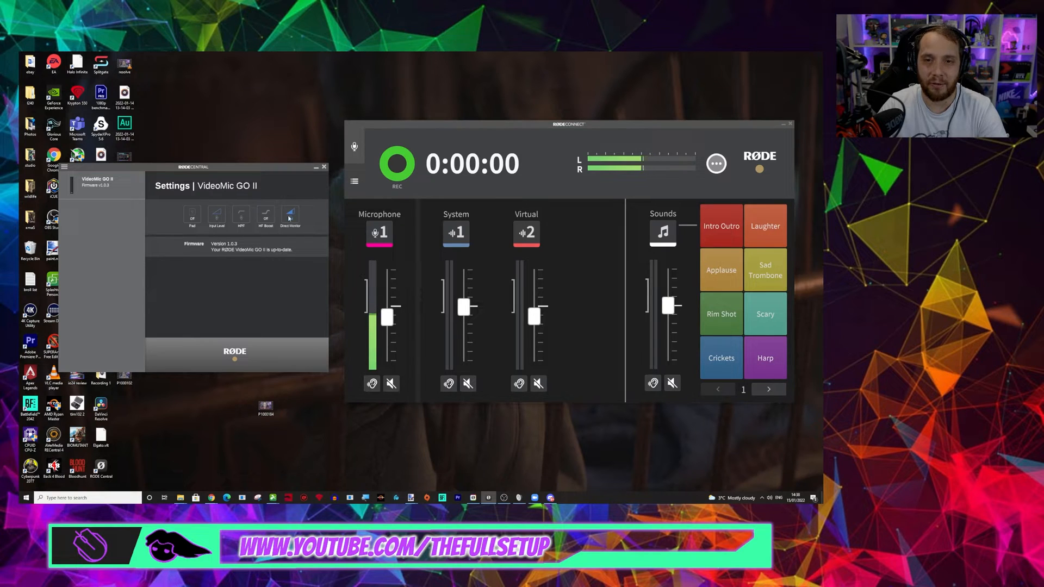
# - Raise microphone 1's level to 14 and return it to 0
pyautogui.click(379, 233)
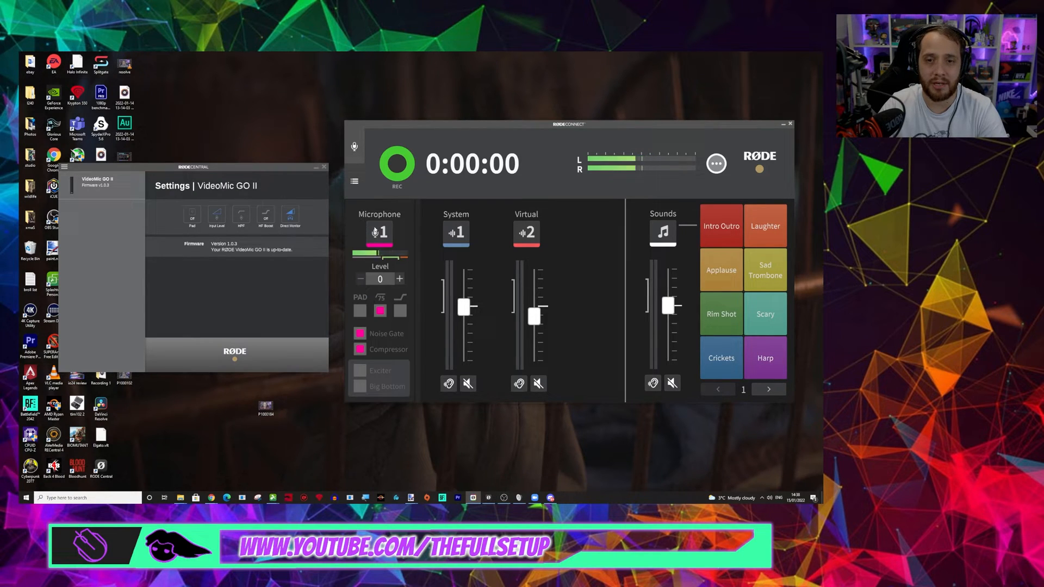
pyautogui.click(401, 279)
pyautogui.click(400, 279)
pyautogui.click(401, 279)
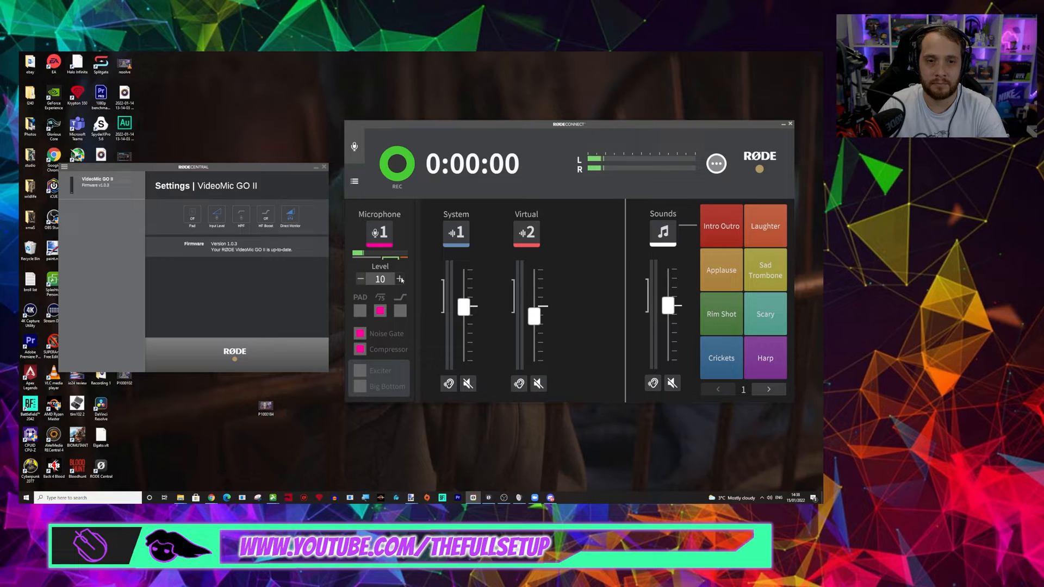
pyautogui.click(400, 279)
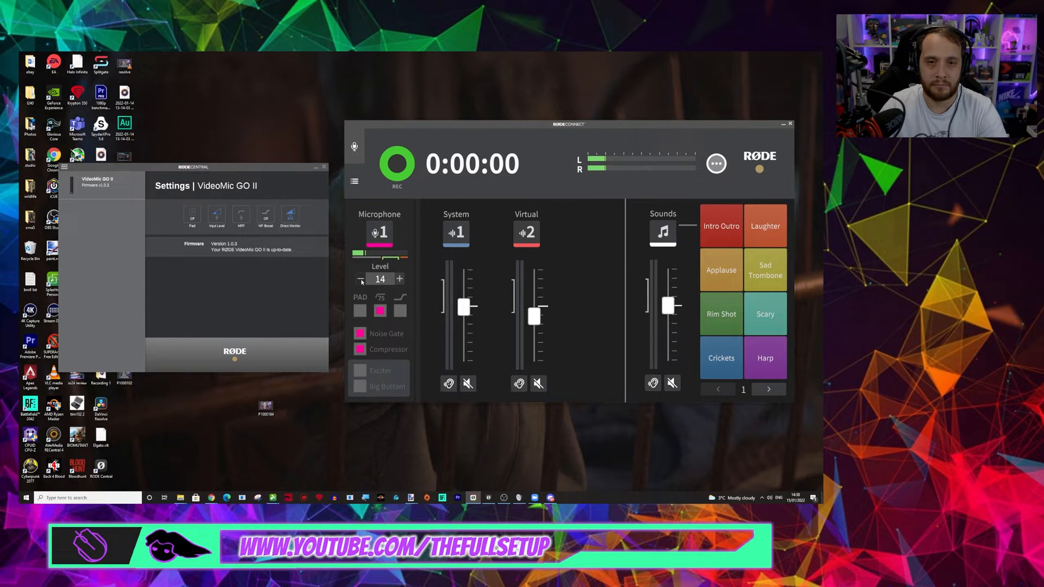
pyautogui.click(360, 279)
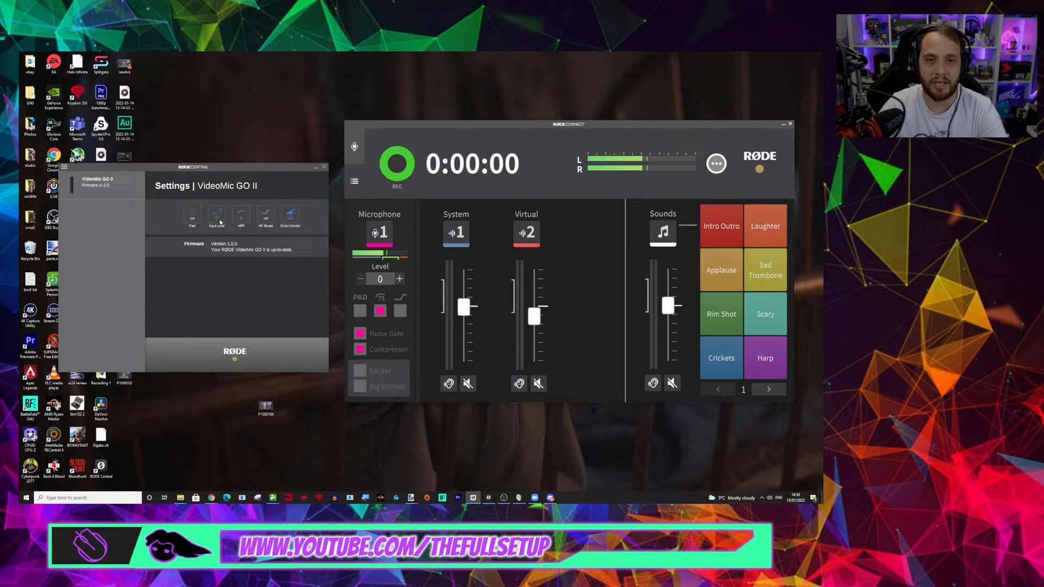
pyautogui.click(264, 216)
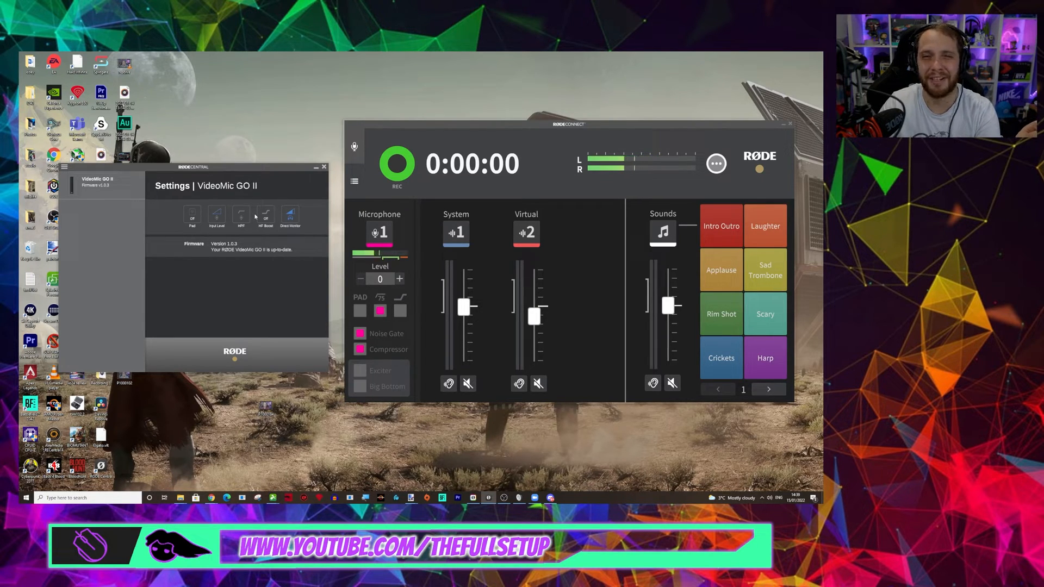
# - Close microphone 1's settings and slightly lower the VideoMic GO II's direct monitor volume
pyautogui.click(347, 240)
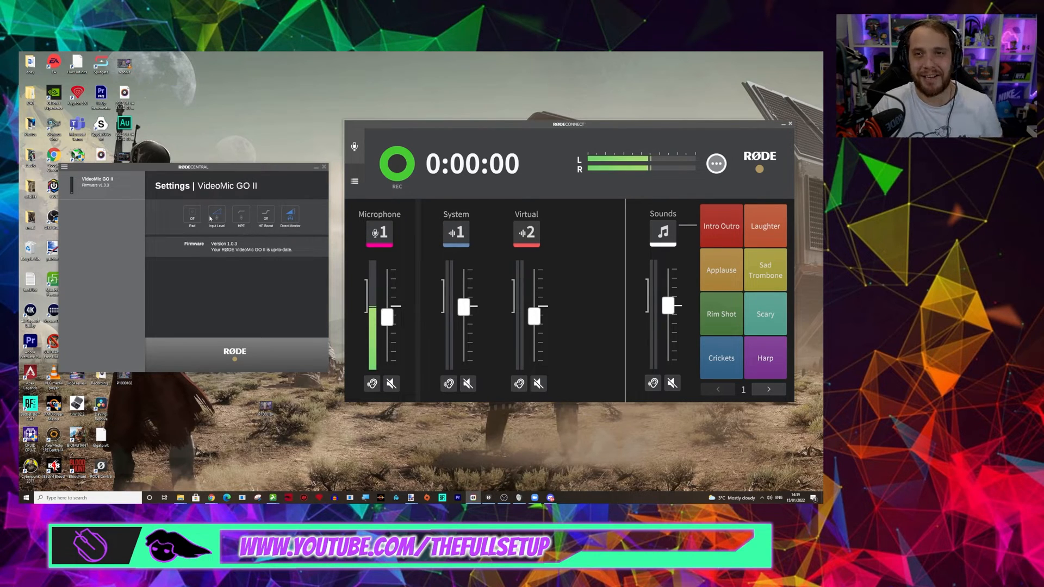
pyautogui.click(289, 214)
pyautogui.moveTo(310, 237); pyautogui.dragTo(308, 238)
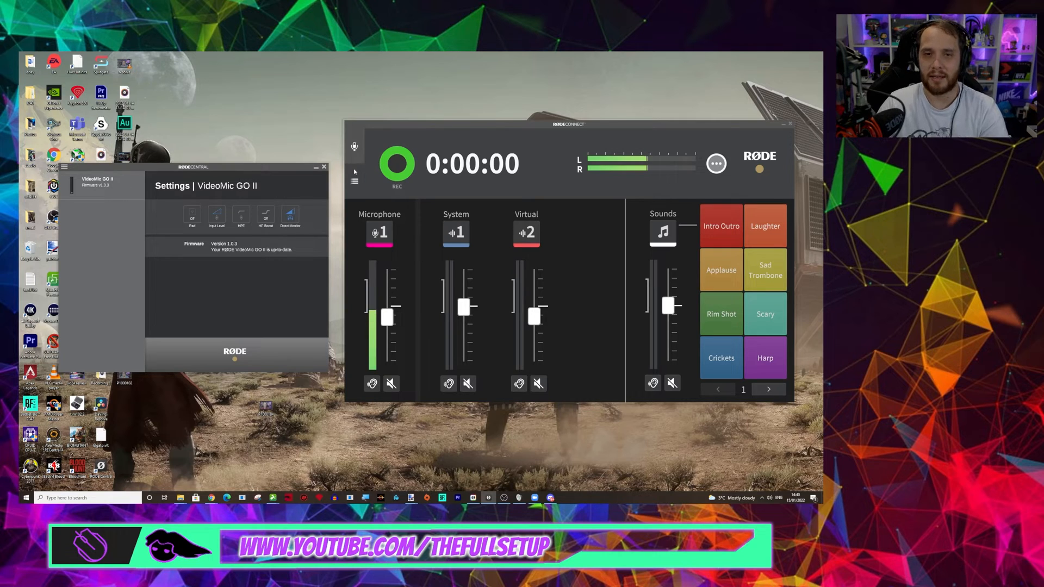
# - Minimize RØDE Central, then reposition and widen the RØDE Connect window on the desktop
pyautogui.click(316, 170)
pyautogui.moveTo(453, 125); pyautogui.dragTo(331, 125)
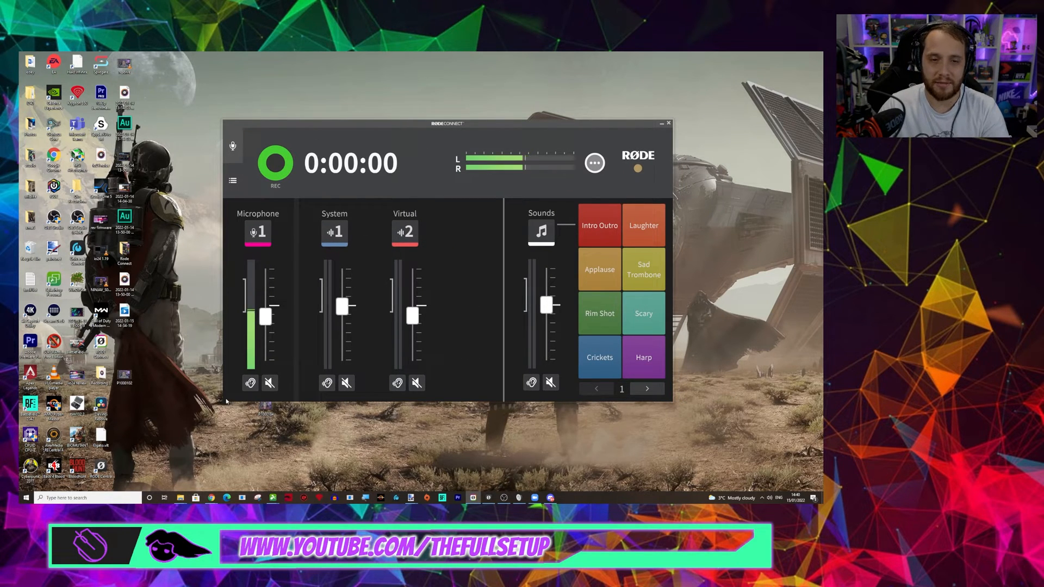
pyautogui.moveTo(226, 402); pyautogui.dragTo(173, 450)
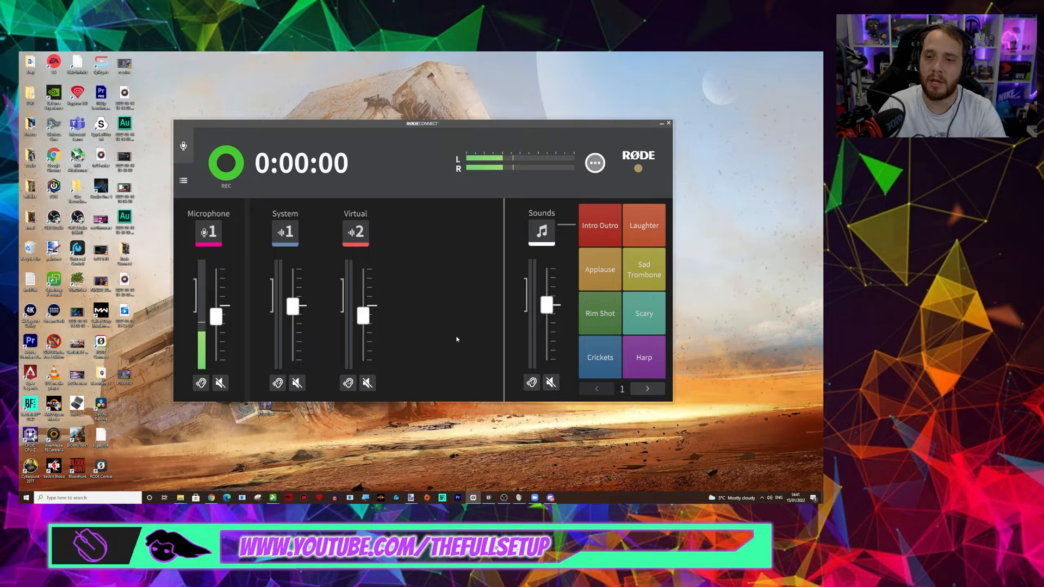
# - Play the Applause sound pad and look over the options on the other pads
pyautogui.click(595, 270)
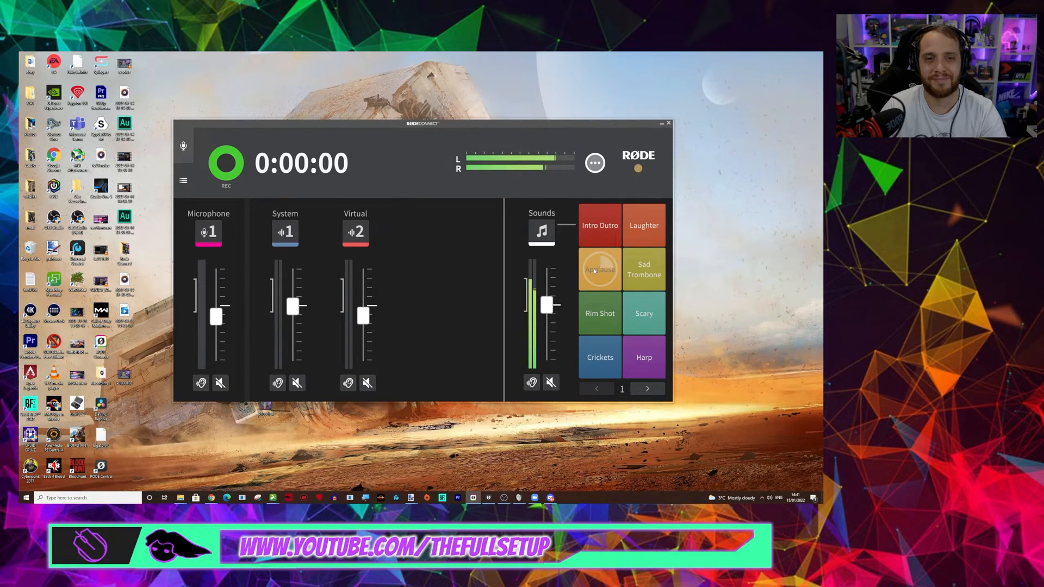
pyautogui.moveTo(634, 372)
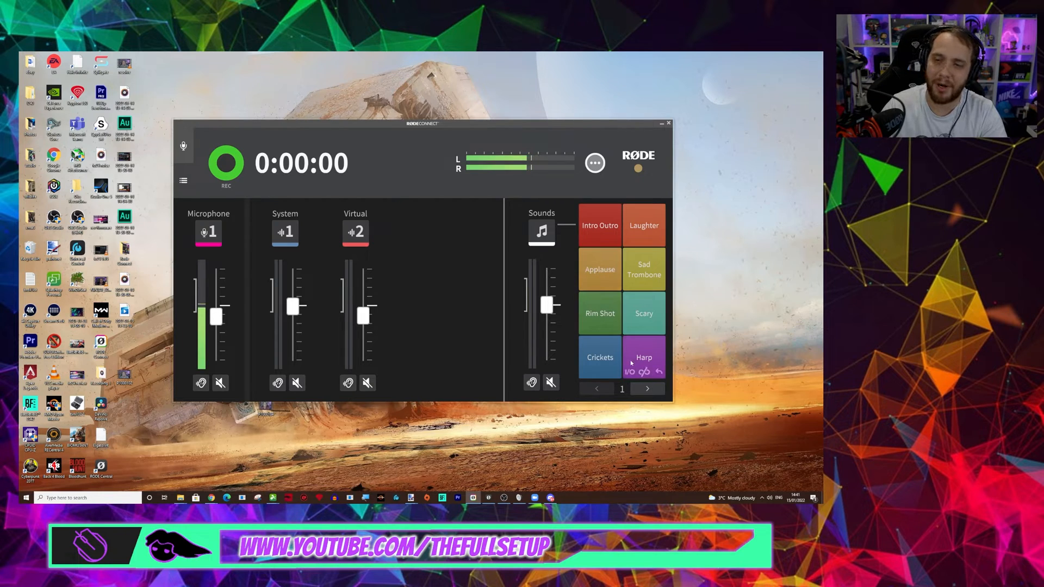
pyautogui.moveTo(601, 239)
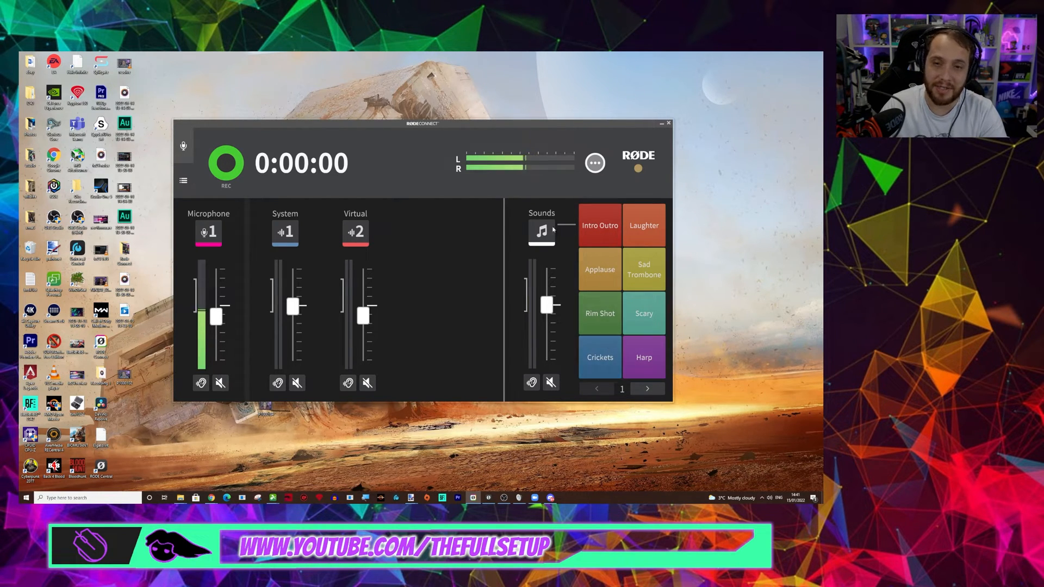
# - Browse through the empty sound pad pages, stopping on page 6
pyautogui.click(645, 390)
pyautogui.click(646, 389)
pyautogui.click(645, 389)
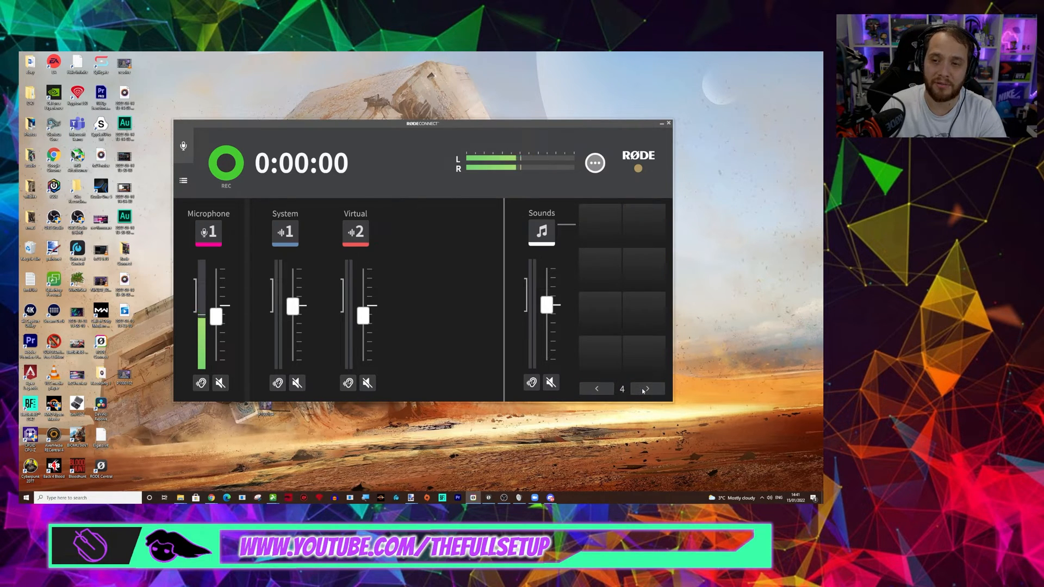
pyautogui.click(645, 389)
pyautogui.click(645, 389)
pyautogui.click(646, 389)
pyautogui.click(596, 388)
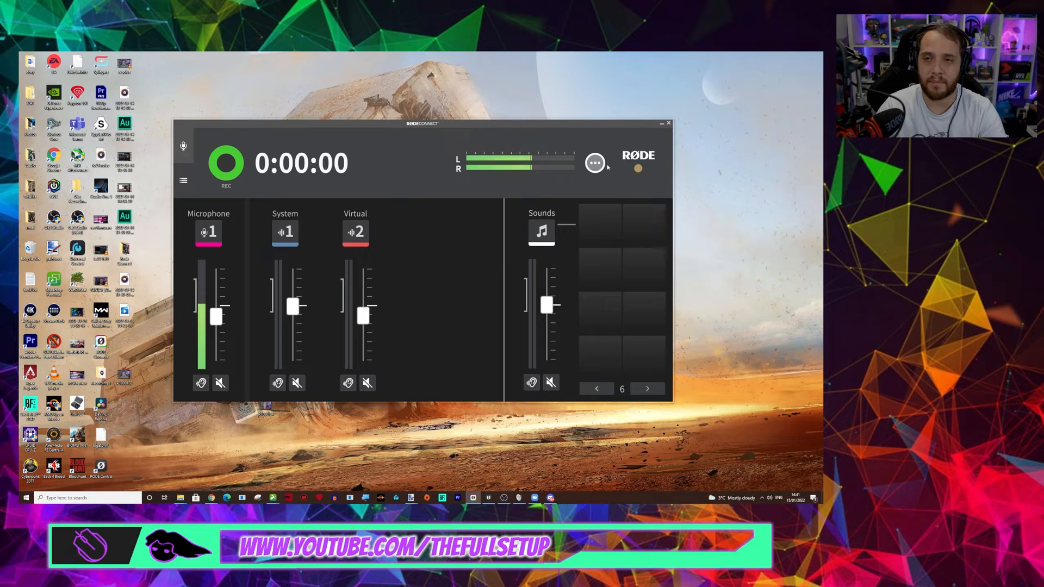
# - Run the Setup Assistant, keeping VideoMic GO II on microphone 1 and the System and Virtual channels on 1 and 2
pyautogui.click(595, 163)
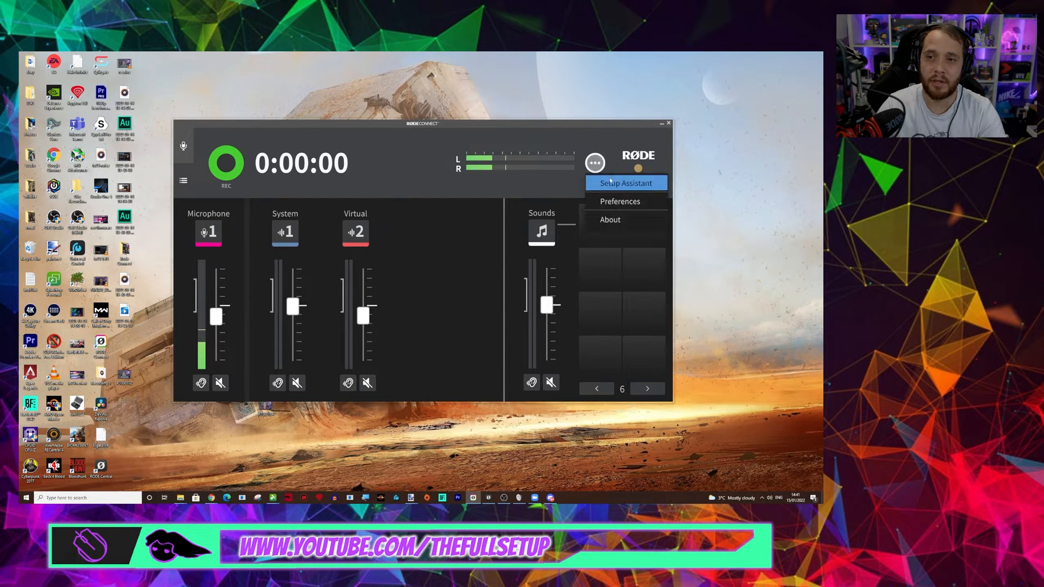
pyautogui.click(625, 183)
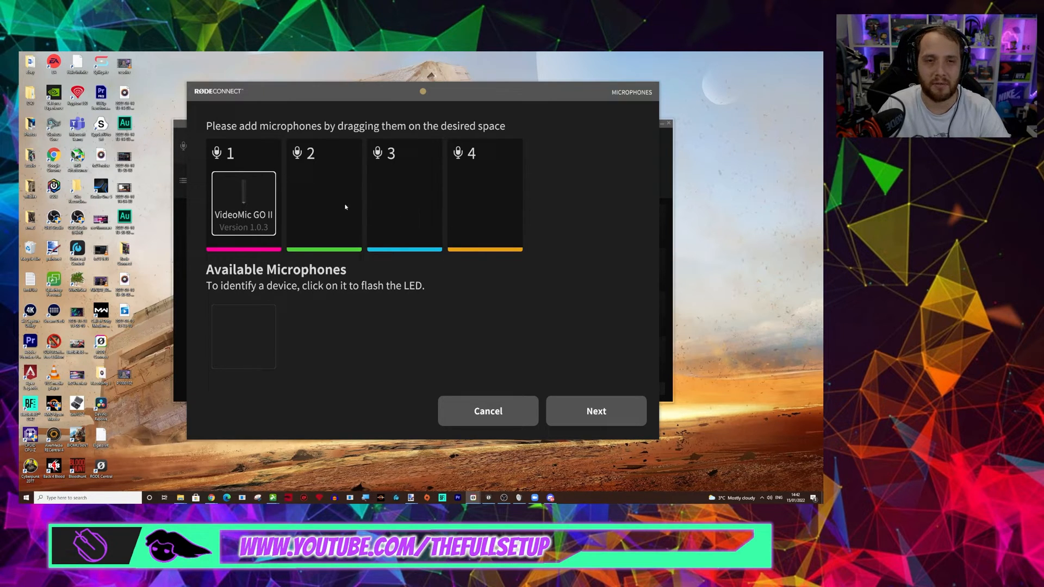
pyautogui.click(581, 412)
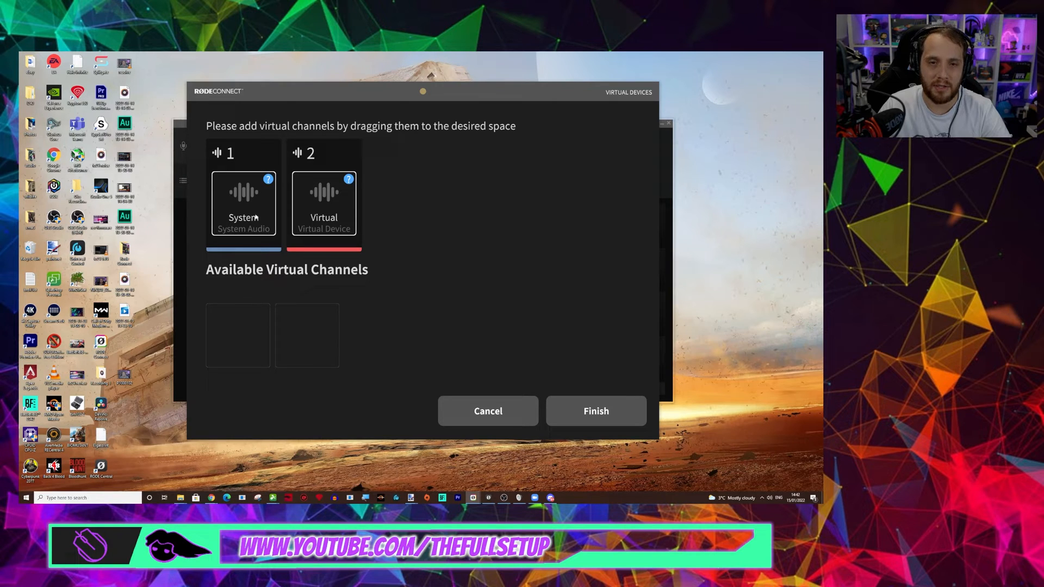
pyautogui.press('Return')
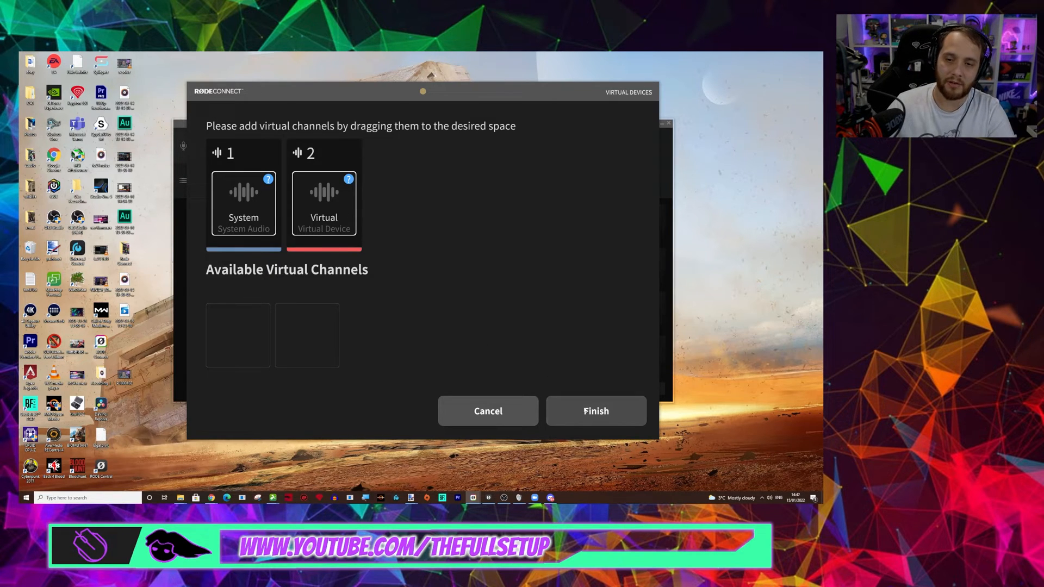
# - Show and hide the level settings of the System and Virtual channels
pyautogui.click(350, 234)
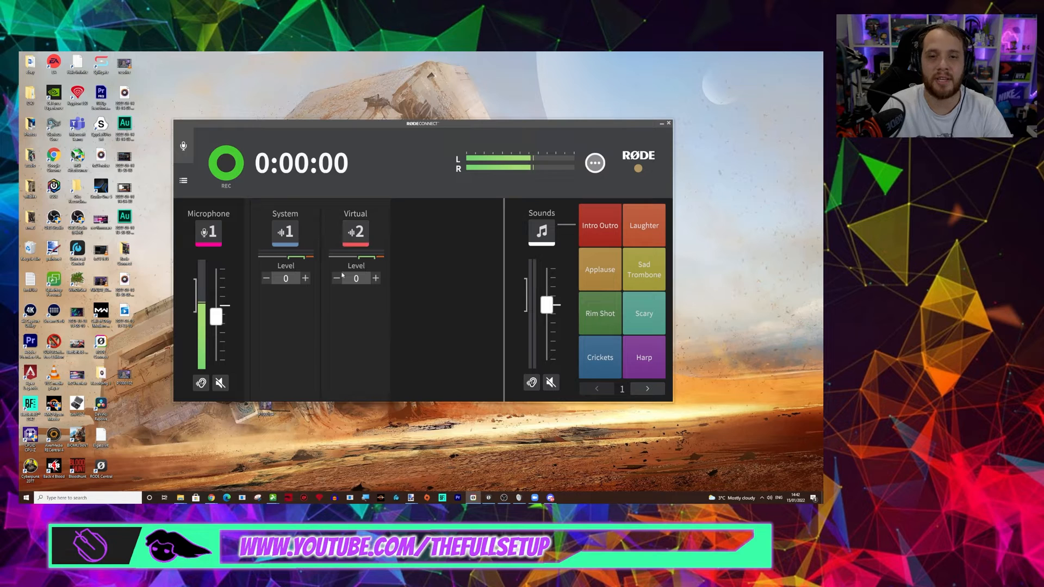
pyautogui.click(343, 234)
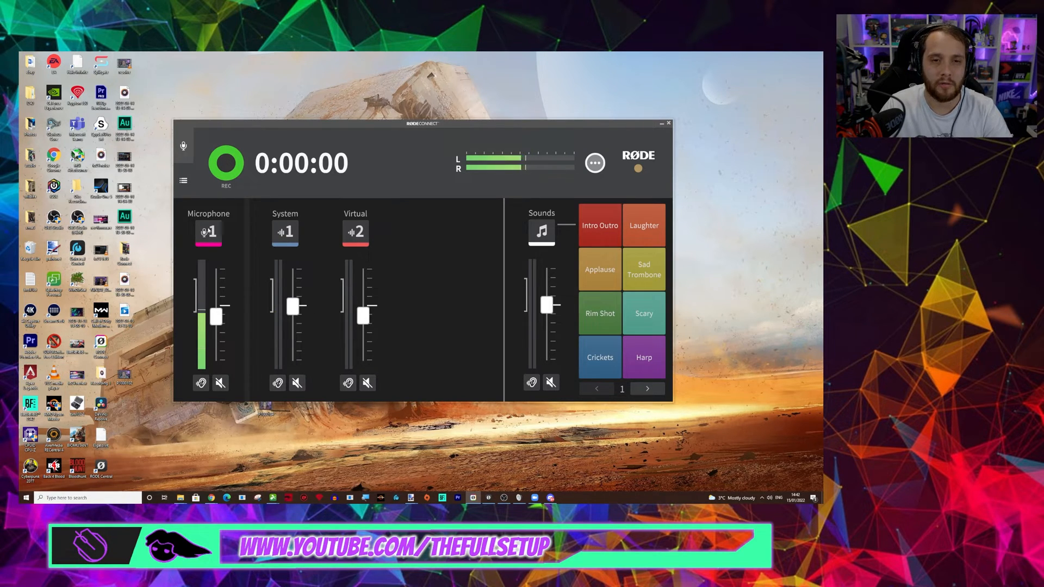
# - Cycle microphone 1's high-pass filter through off and back to 75, and switch its high-frequency boost on and off
pyautogui.click(208, 232)
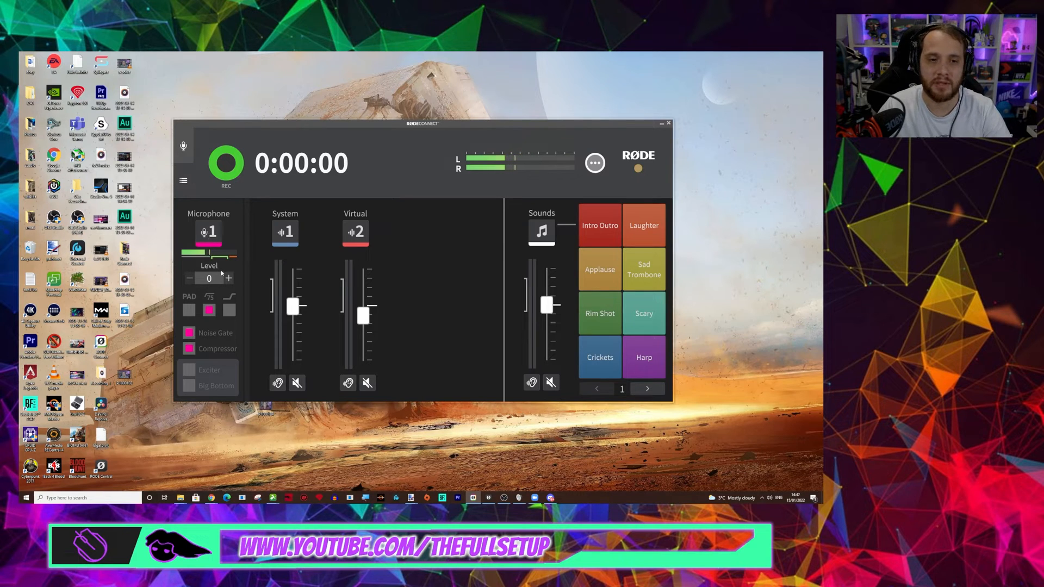
pyautogui.click(209, 310)
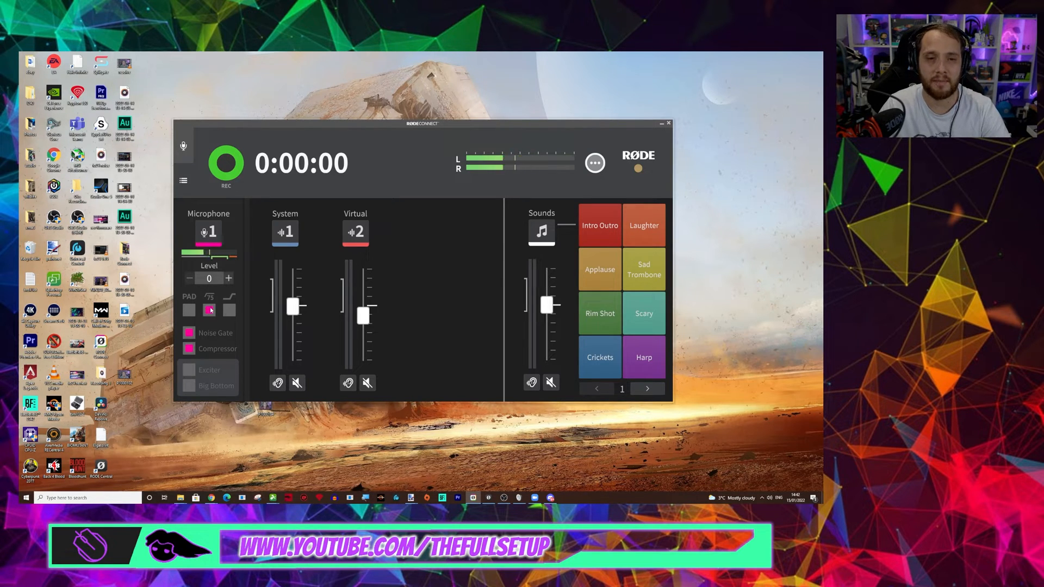
pyautogui.click(210, 310)
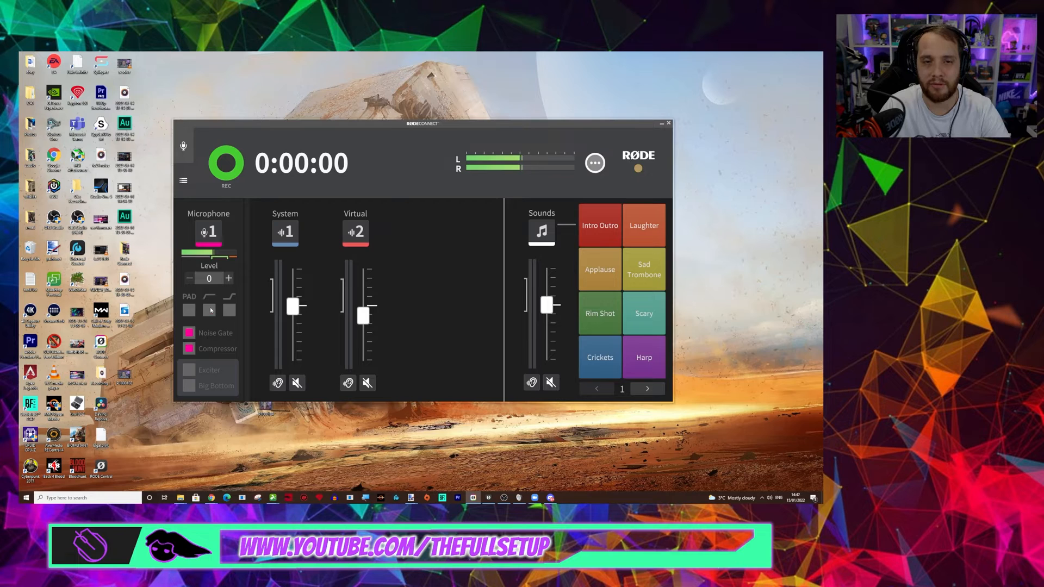
pyautogui.click(211, 310)
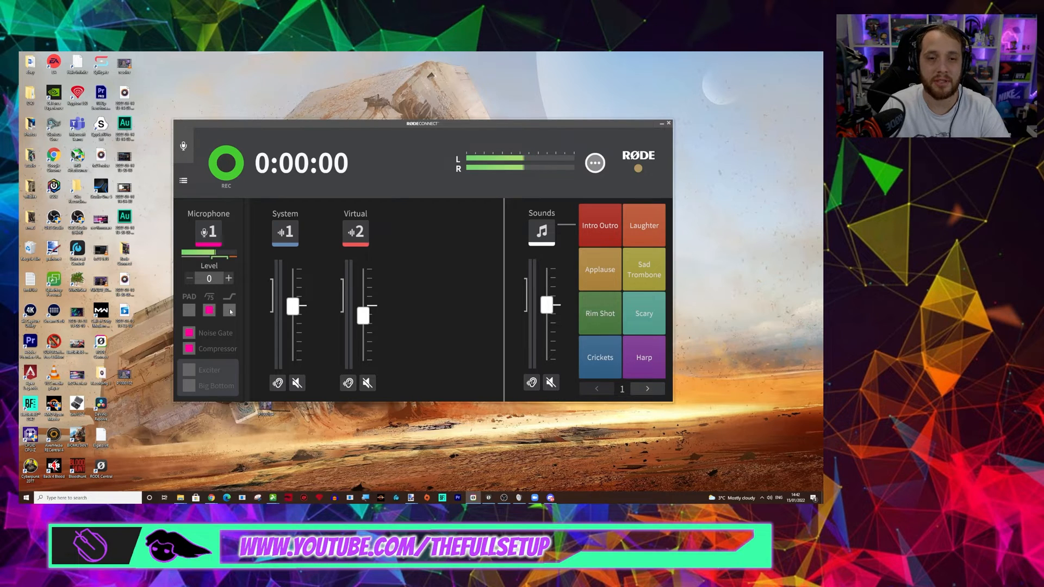
pyautogui.click(230, 310)
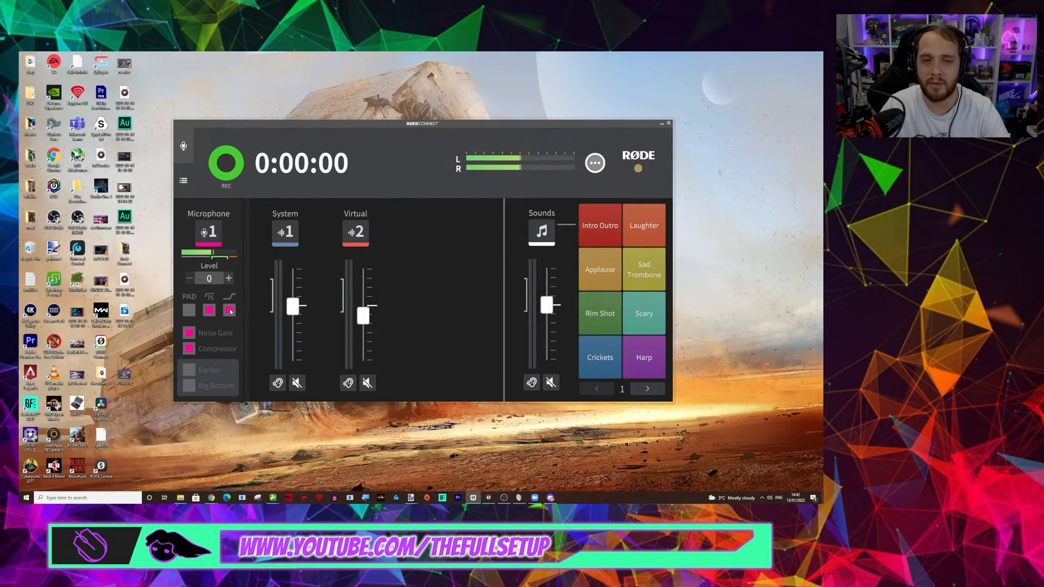
pyautogui.click(229, 310)
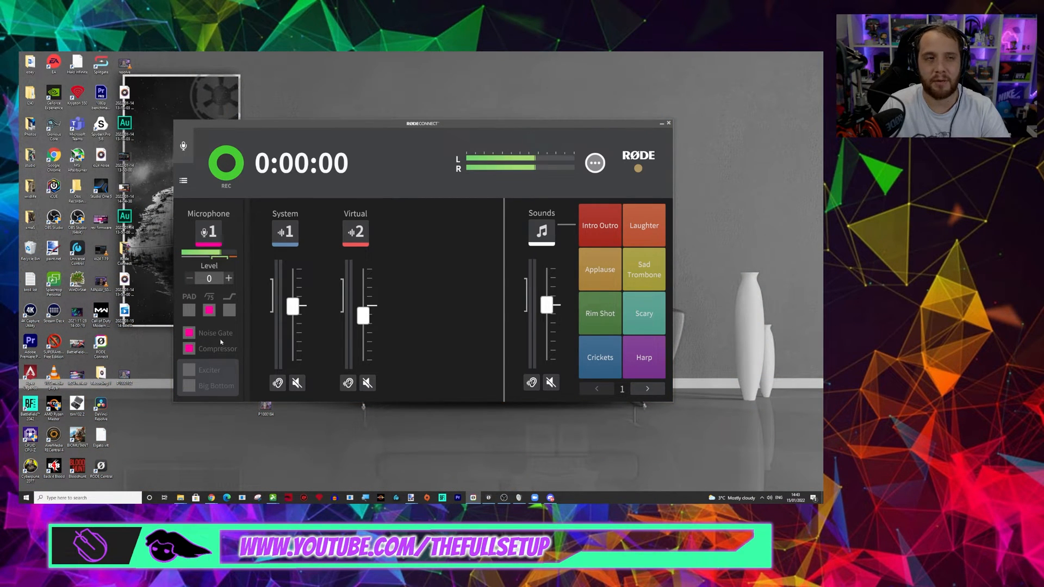
# - Turn off microphone 1's Compressor
pyautogui.click(192, 349)
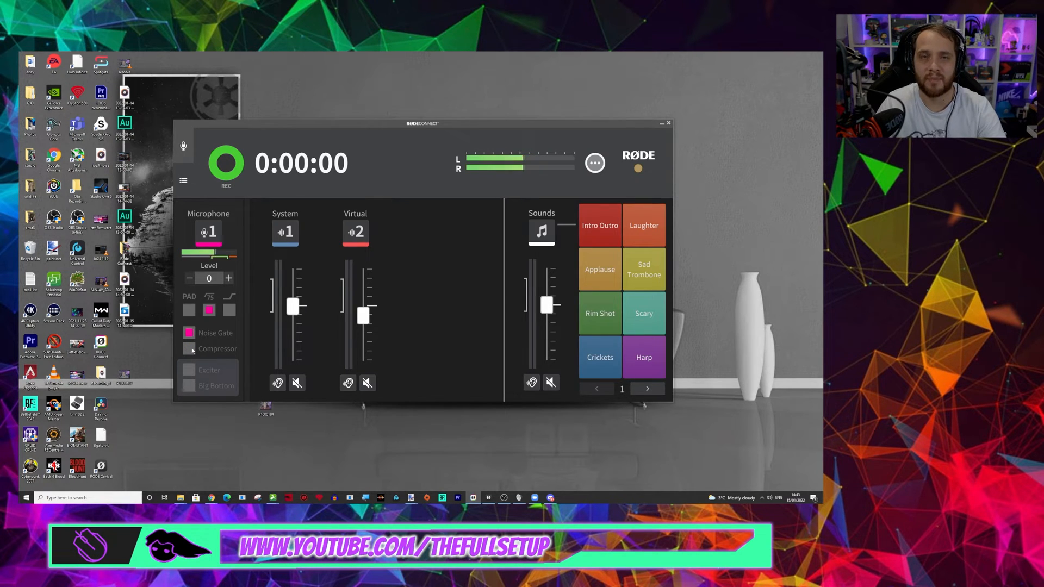
# - Turn off microphone 1's Noise Gate and turn on its Compressor
pyautogui.click(192, 334)
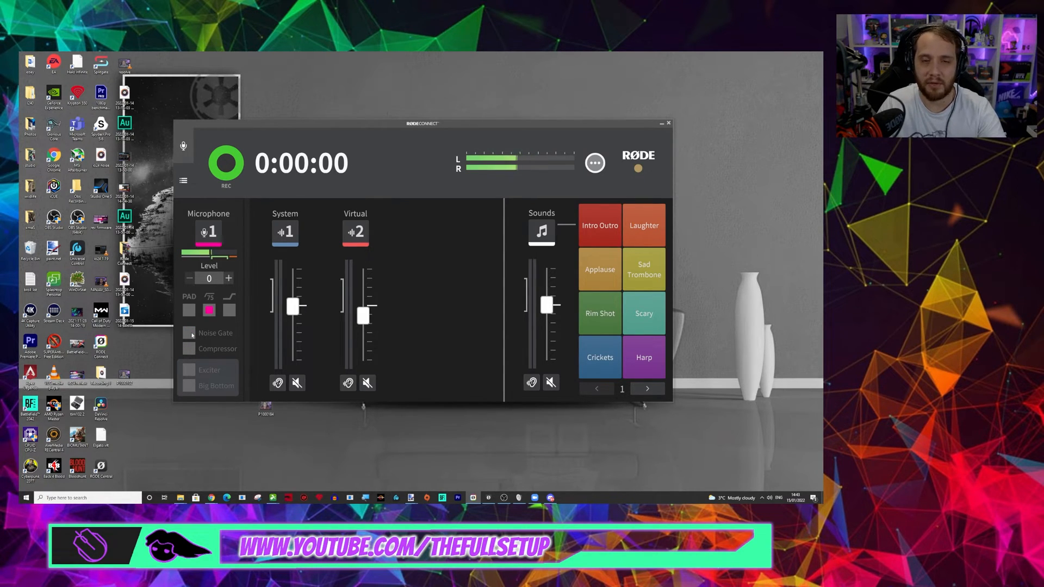
pyautogui.click(190, 347)
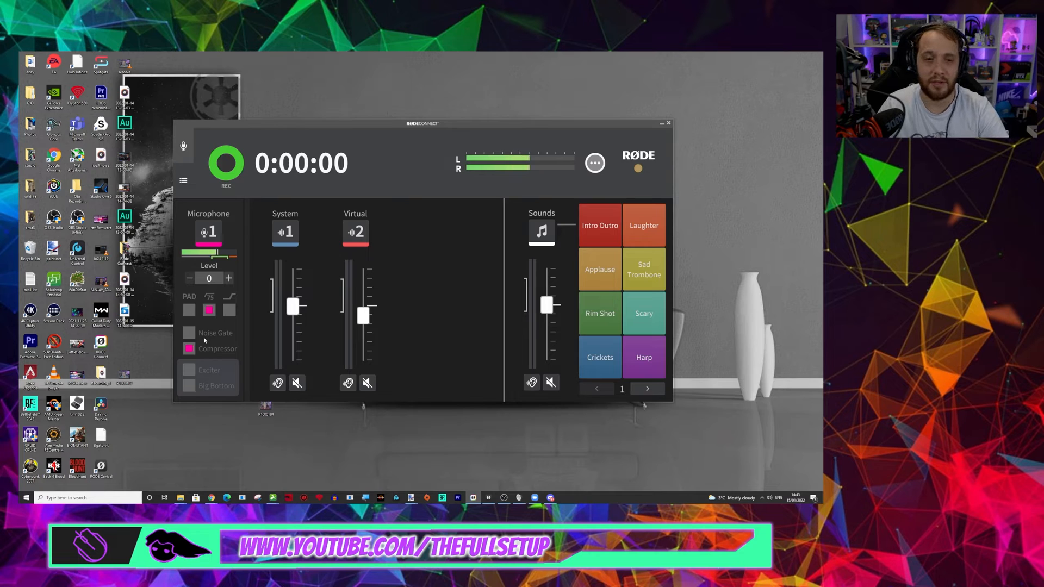
# - Switch microphone 1's Exciter on and off, and do the same with its Big Bottom effect
pyautogui.click(190, 371)
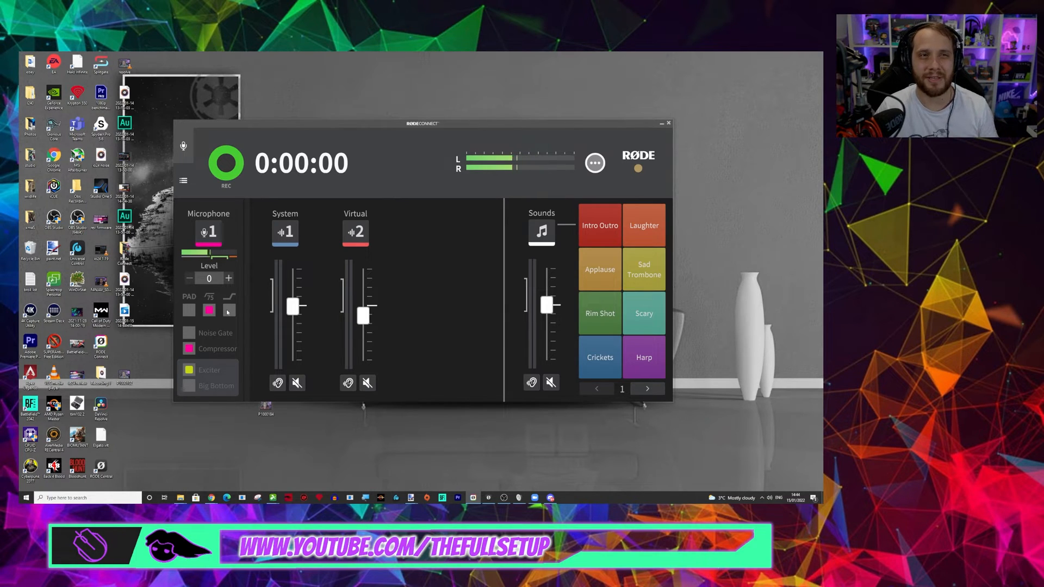
pyautogui.click(190, 369)
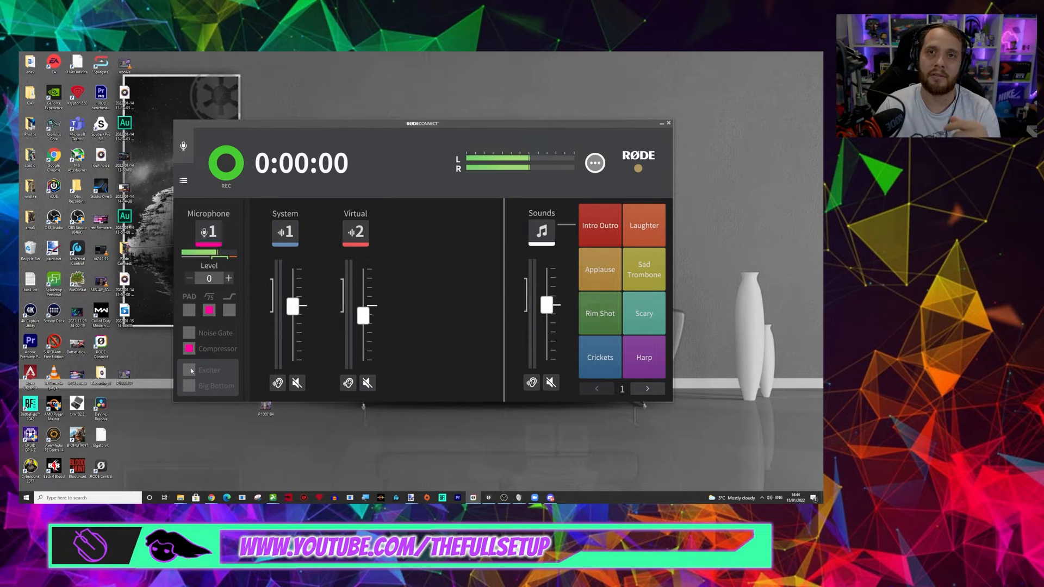
pyautogui.click(190, 386)
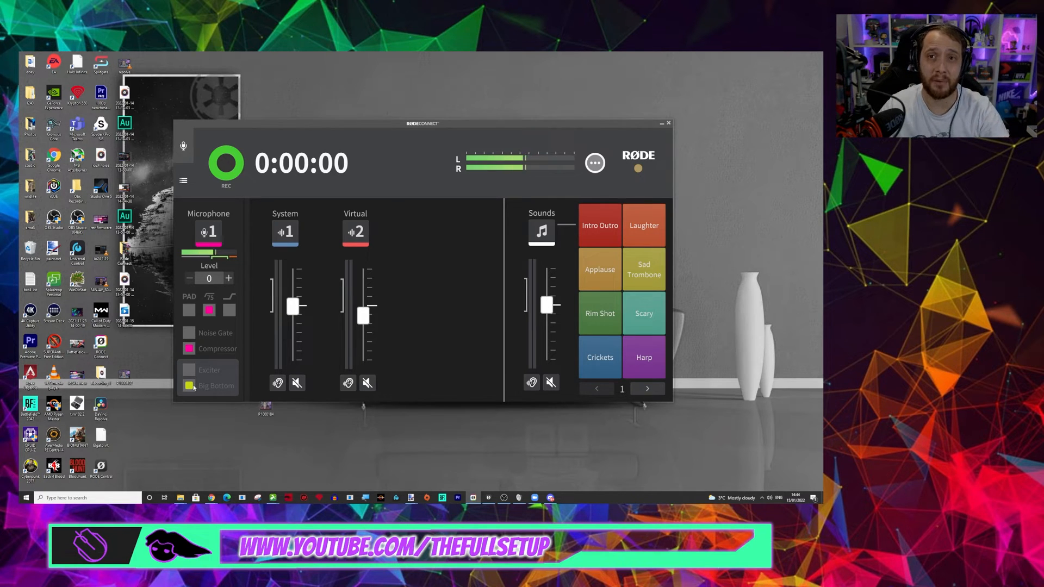
pyautogui.click(192, 387)
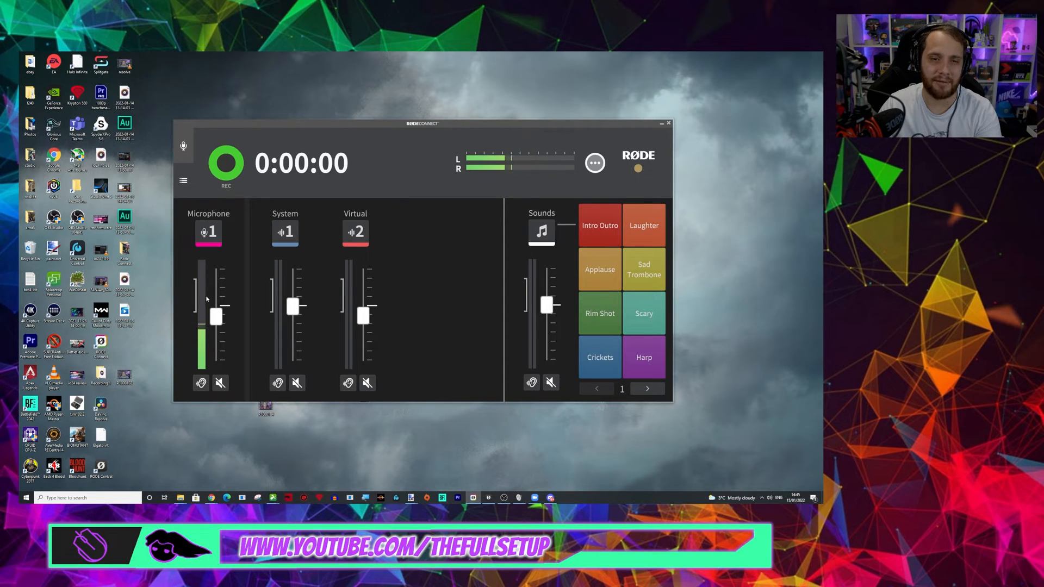
# - Mute microphone 1 and unmute it again
pyautogui.click(220, 383)
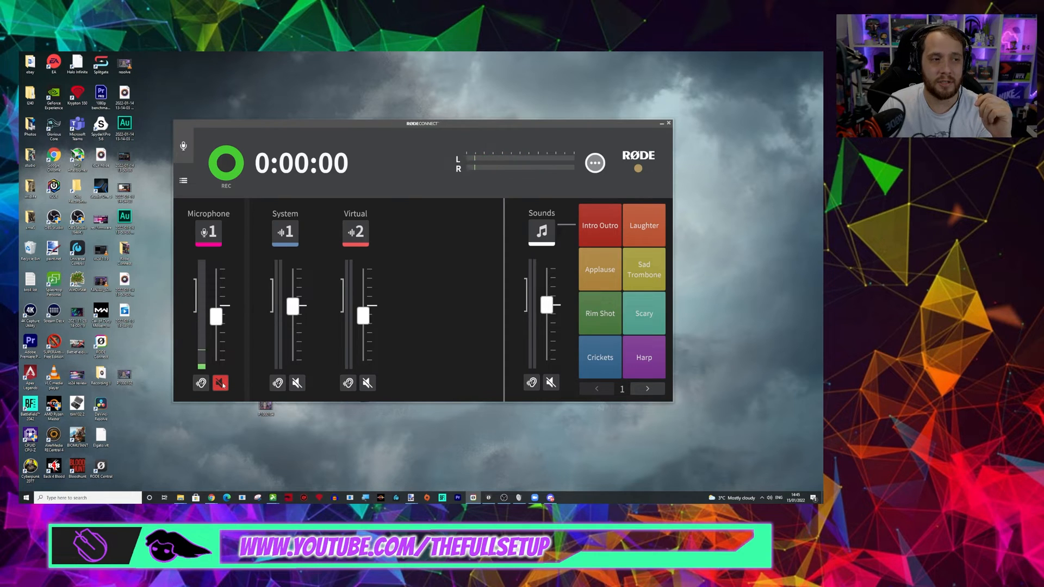
pyautogui.click(221, 384)
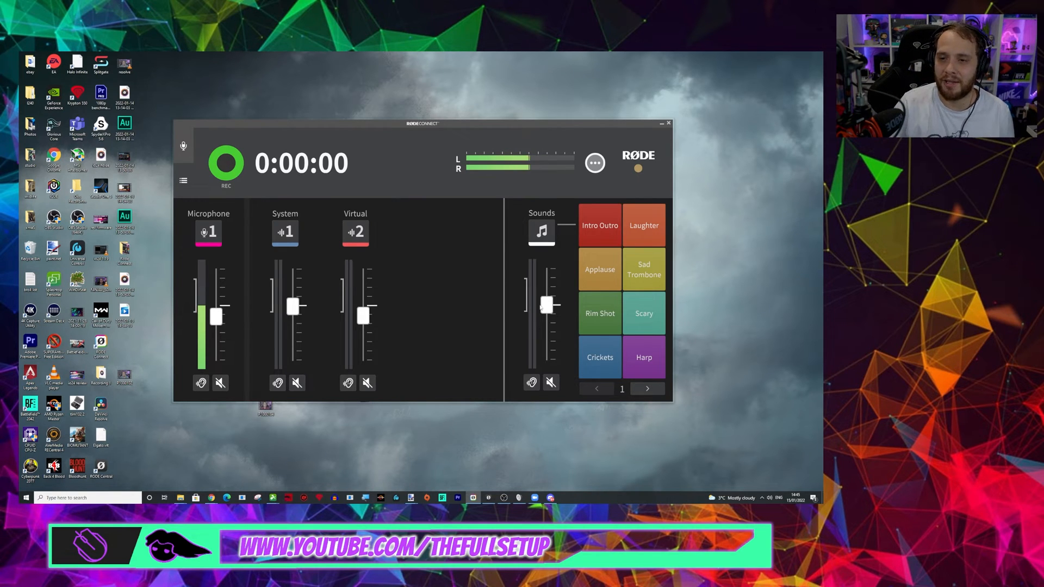
# - View the Monitor Out devices in the preferences, keep No Output Selected, and close the preferences
pyautogui.moveTo(582, 218)
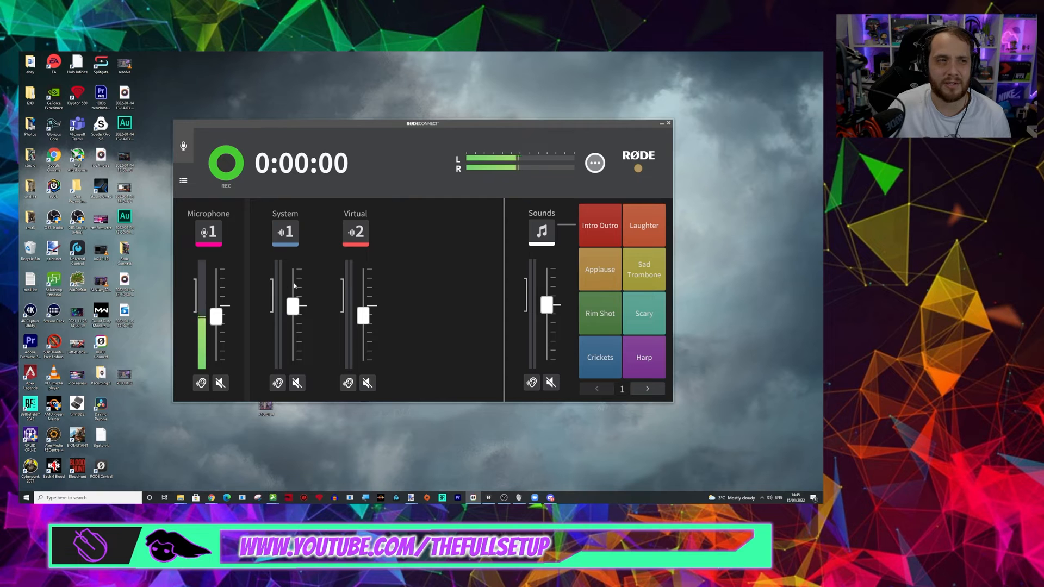
pyautogui.click(595, 163)
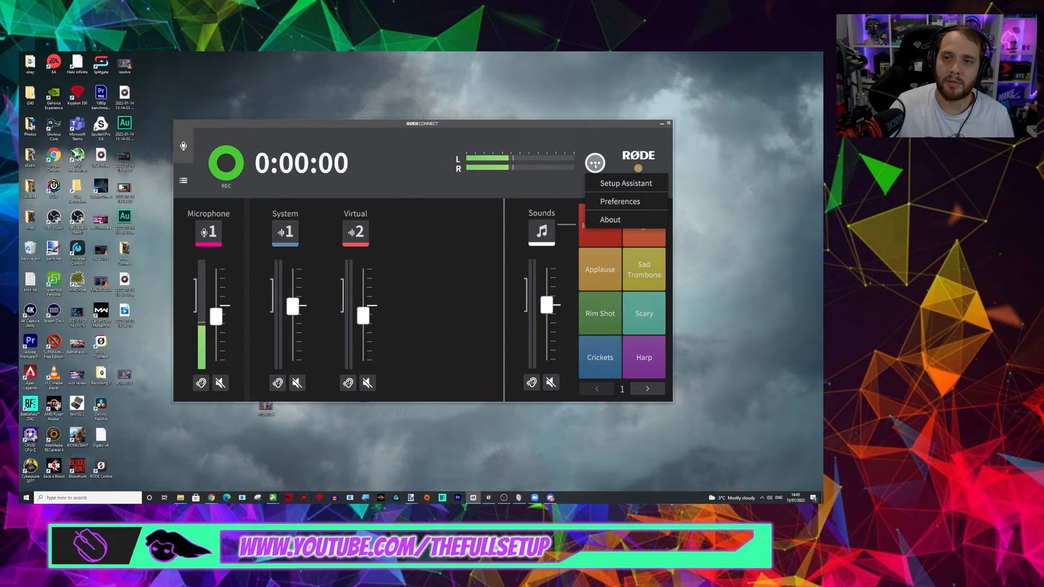
pyautogui.click(619, 201)
pyautogui.click(420, 211)
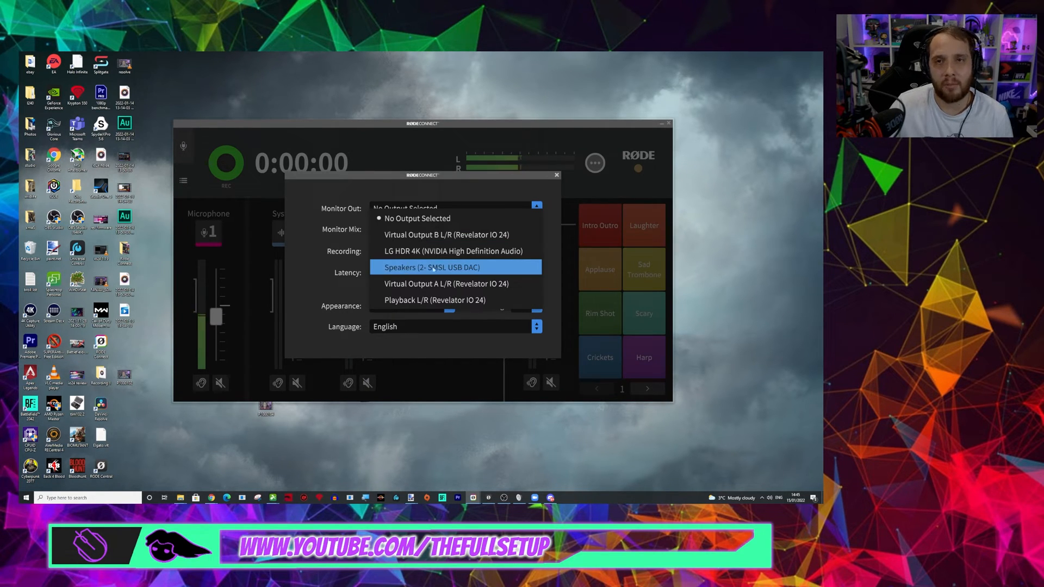
pyautogui.click(418, 218)
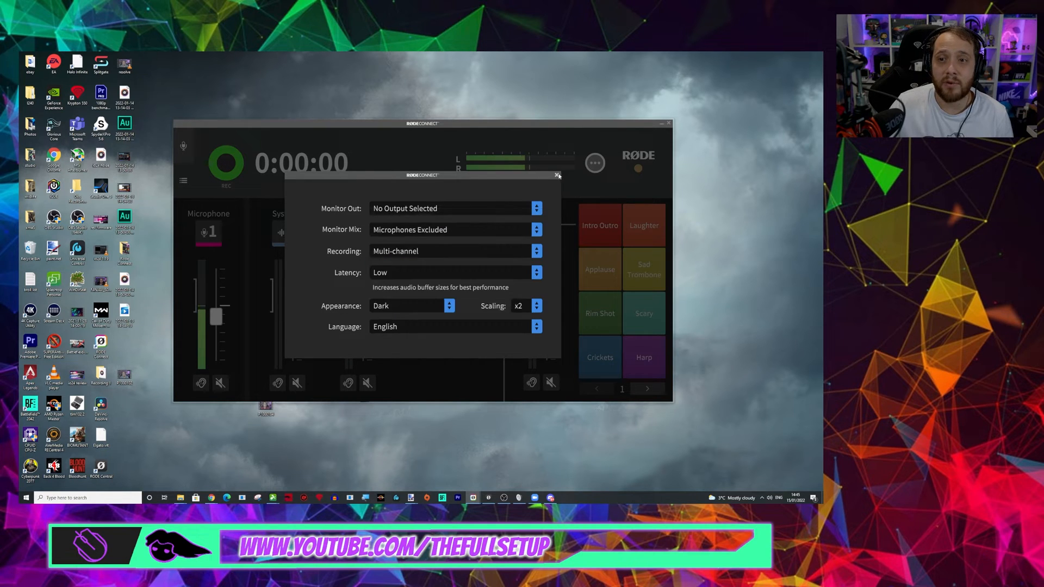
pyautogui.click(556, 175)
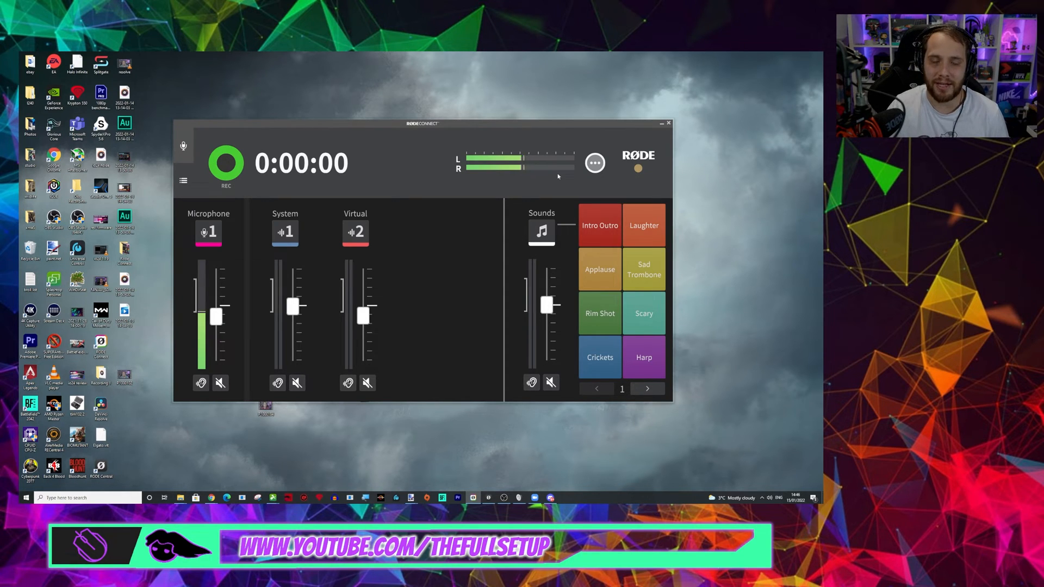
# - Reopen the preferences and examine the Monitor Out devices again, keeping No Output Selected
pyautogui.click(594, 162)
pyautogui.click(625, 200)
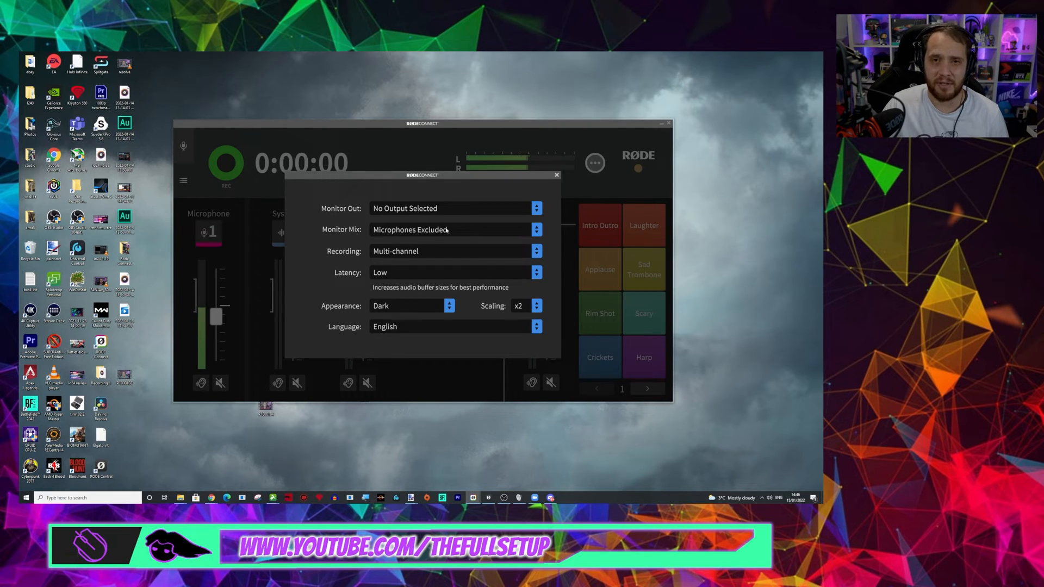
pyautogui.click(378, 208)
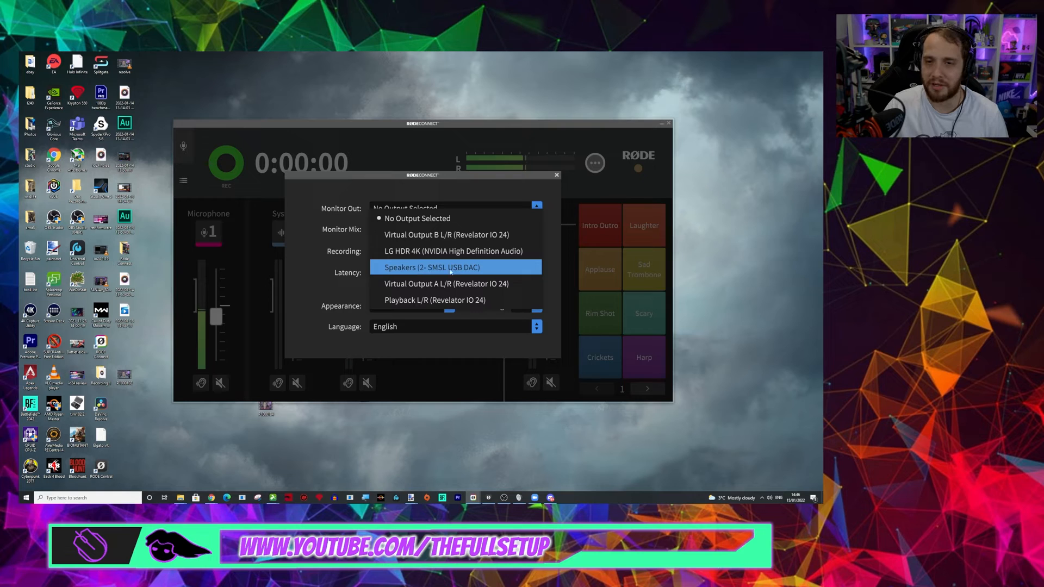
pyautogui.click(414, 218)
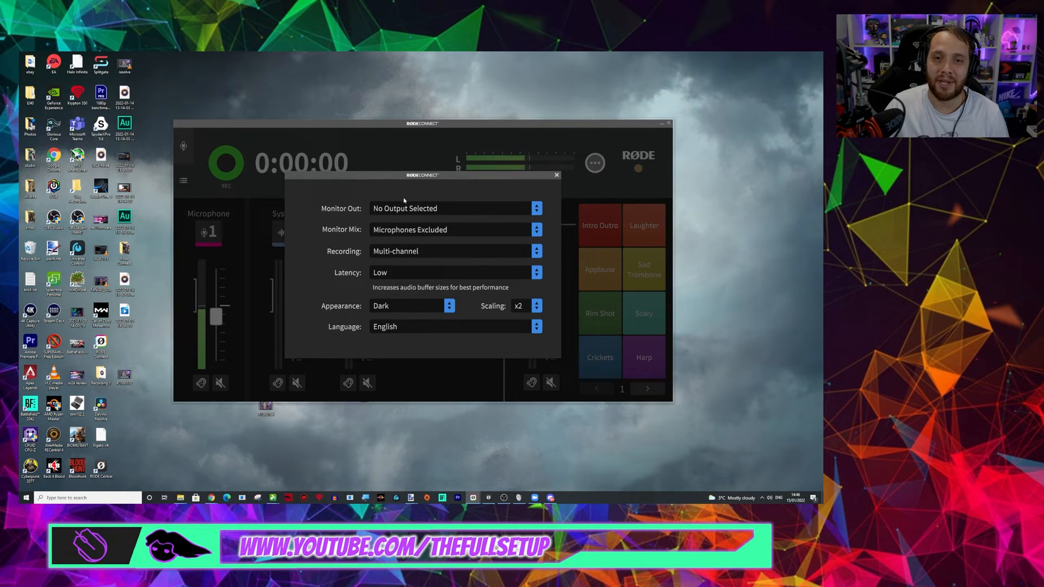
# - View the Monitor Mix and Latency choices, keeping Microphones Excluded and Low
pyautogui.click(418, 231)
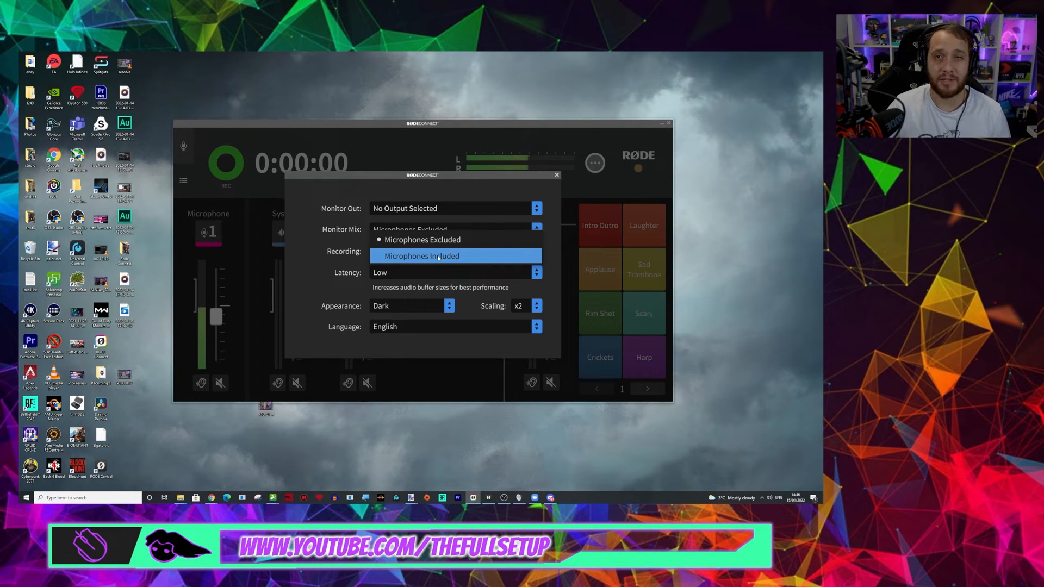
pyautogui.click(413, 240)
pyautogui.click(387, 273)
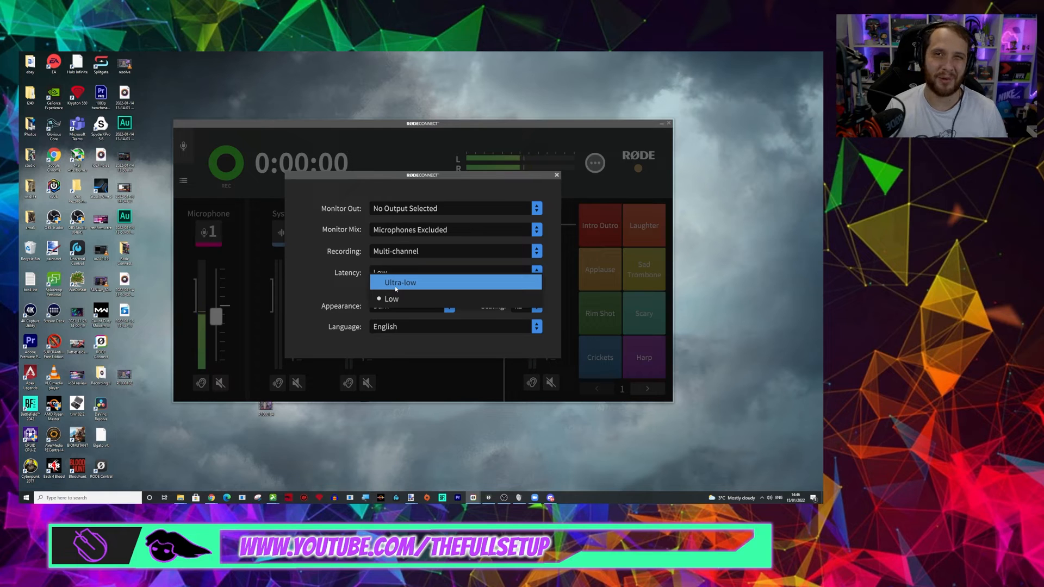
pyautogui.click(346, 292)
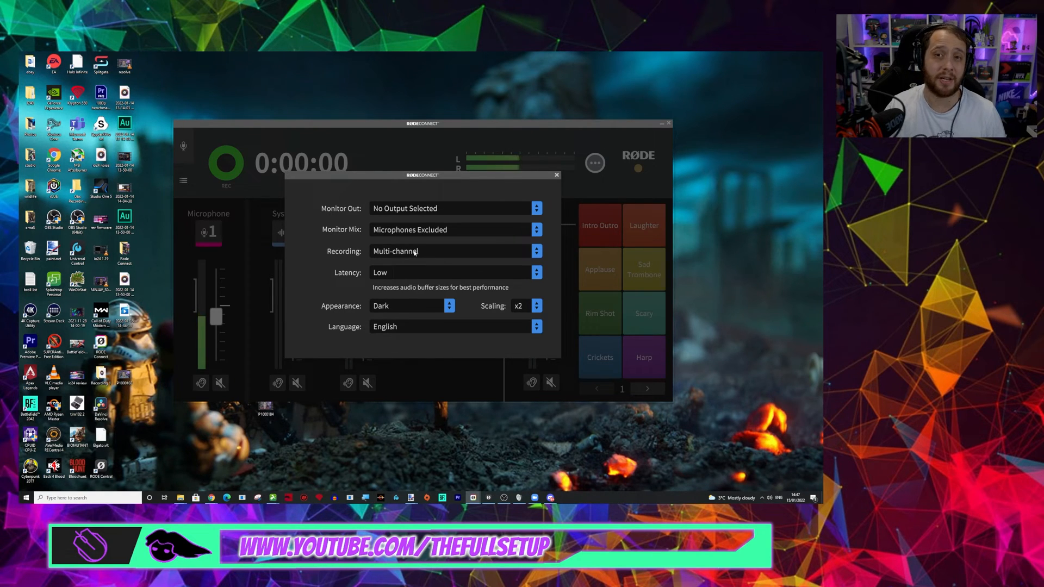
# - View the Recording choices, keep Multi-channel, and close the preferences
pyautogui.click(414, 252)
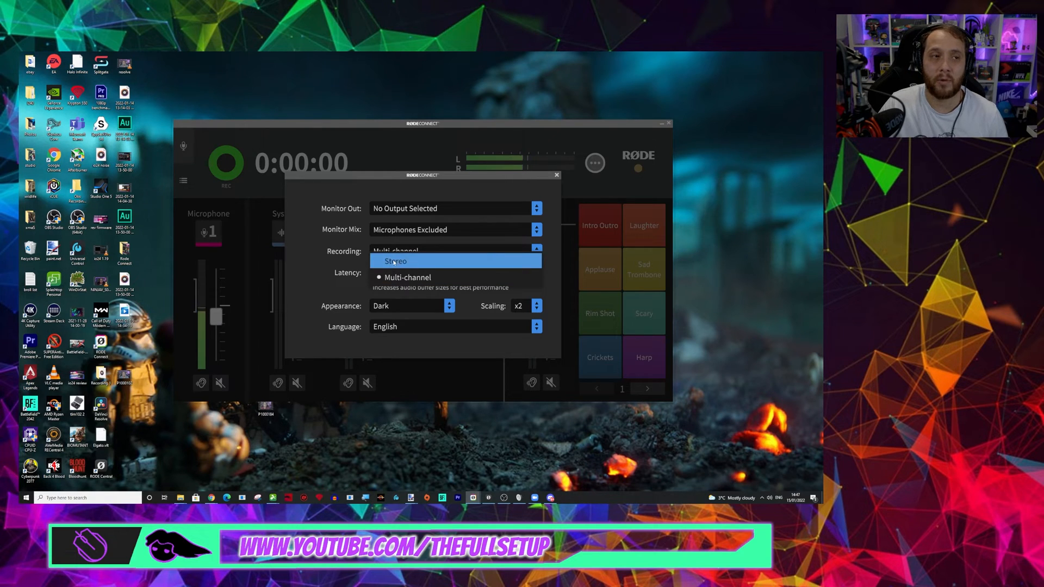
pyautogui.click(400, 252)
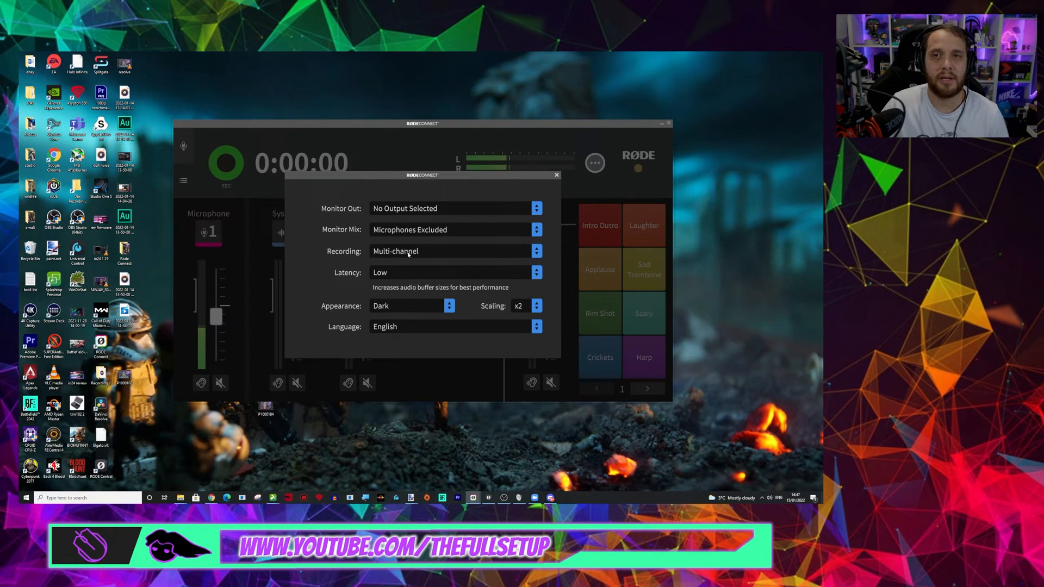
pyautogui.click(555, 174)
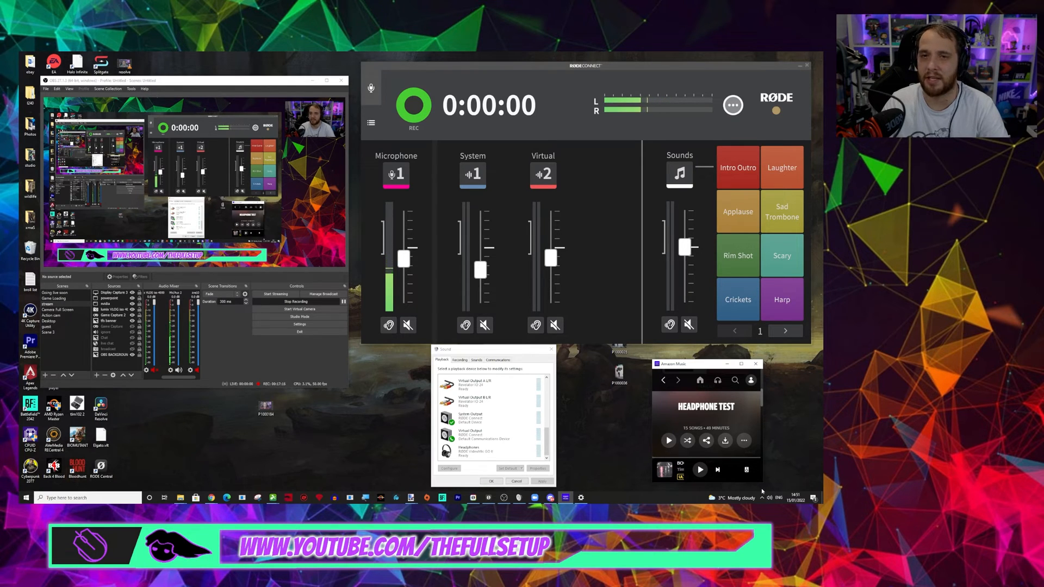
# - Play the BOOOM track in Amazon Music to check the System channel's signal, and pause it again
pyautogui.click(772, 499)
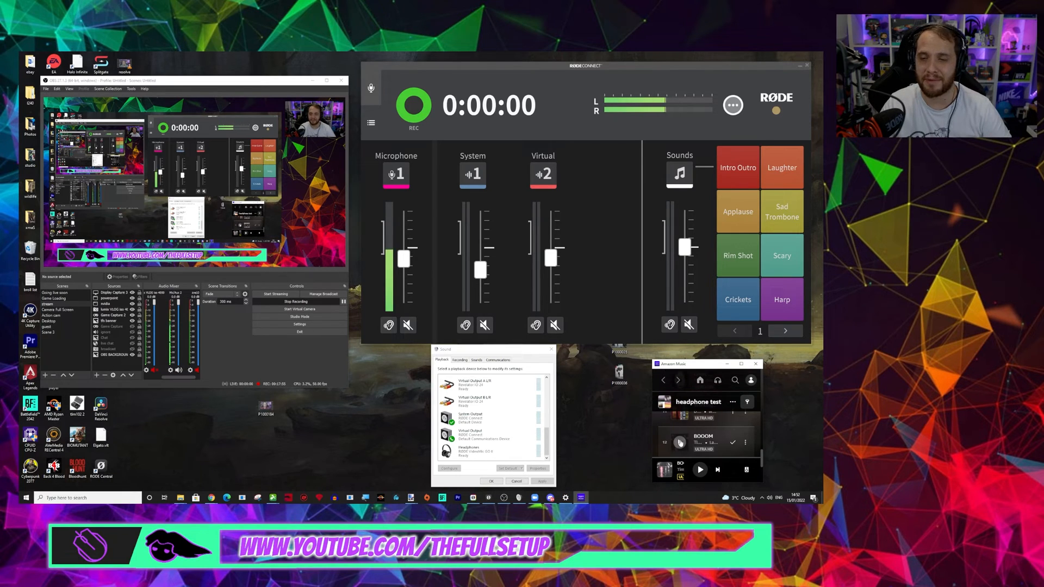
pyautogui.click(680, 443)
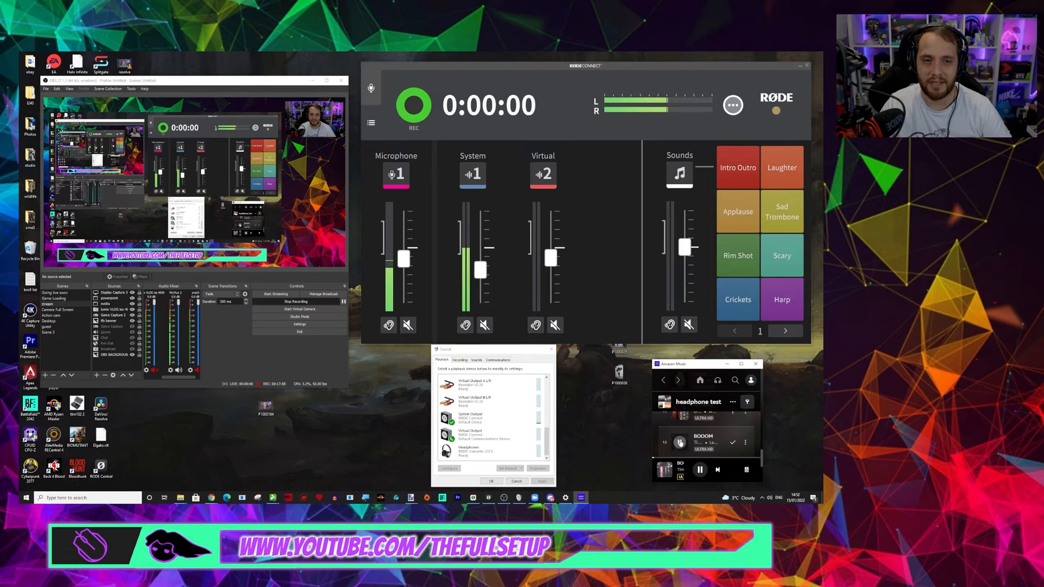
pyautogui.click(680, 442)
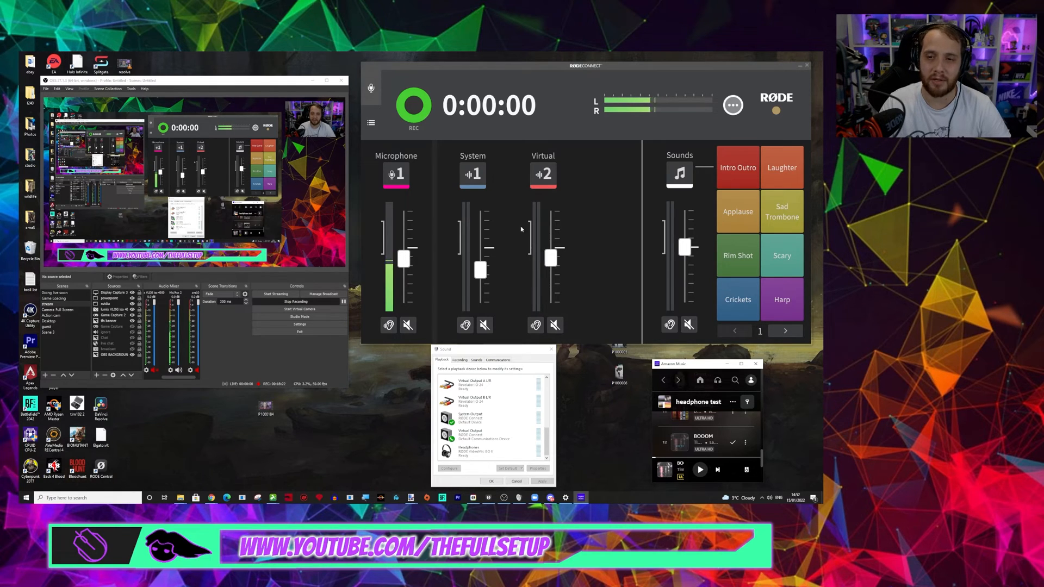
# - Show the recording devices in the Windows Sound dialog and examine the RODE Connect inputs
pyautogui.click(460, 360)
pyautogui.scroll(-5, 467, 450)
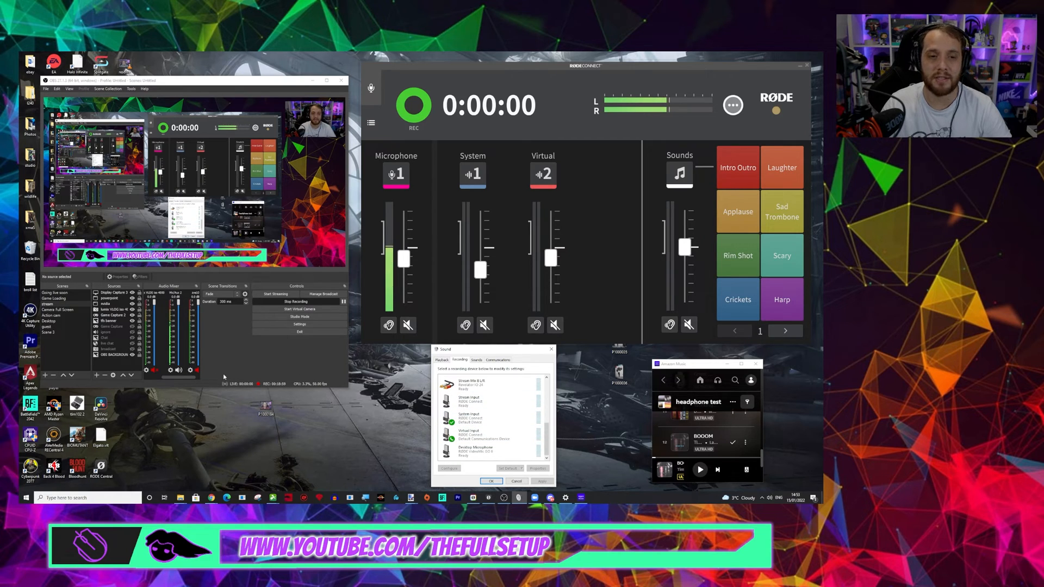
# - Switch to OBS, check which device Mic/Aux 2 uses in its properties, and close them
pyautogui.click(171, 372)
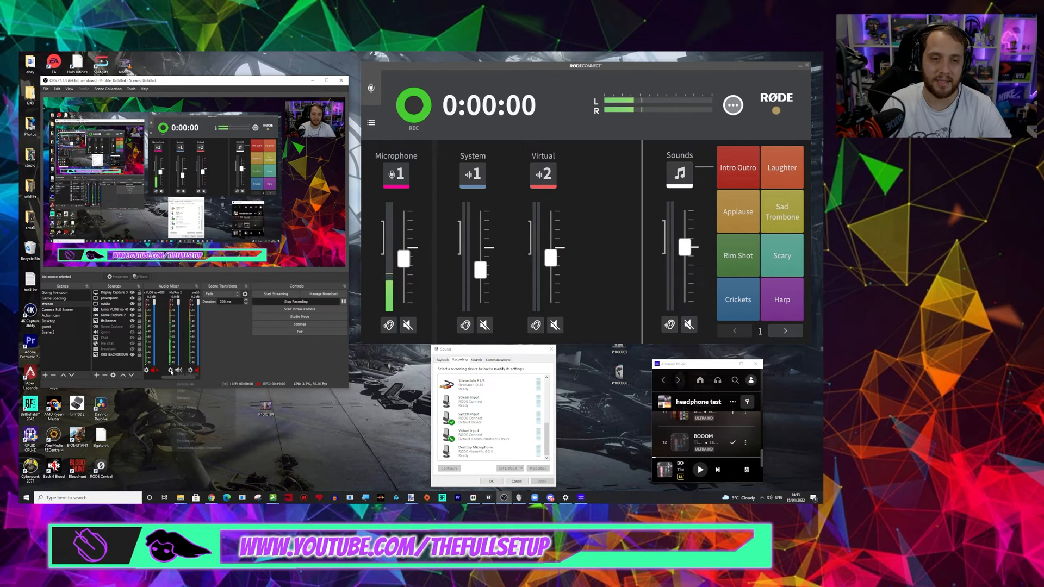
pyautogui.click(183, 442)
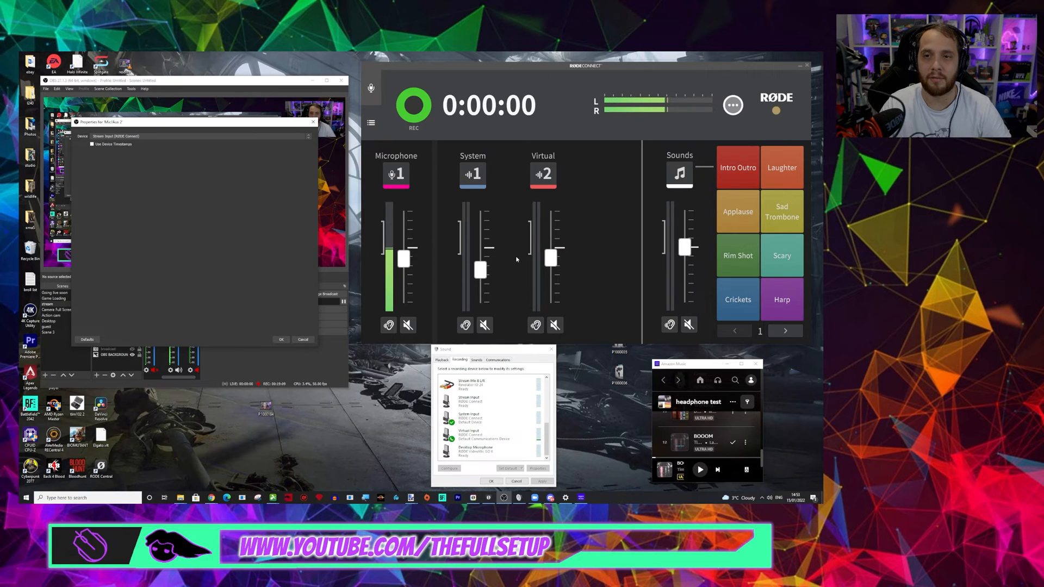
pyautogui.click(281, 339)
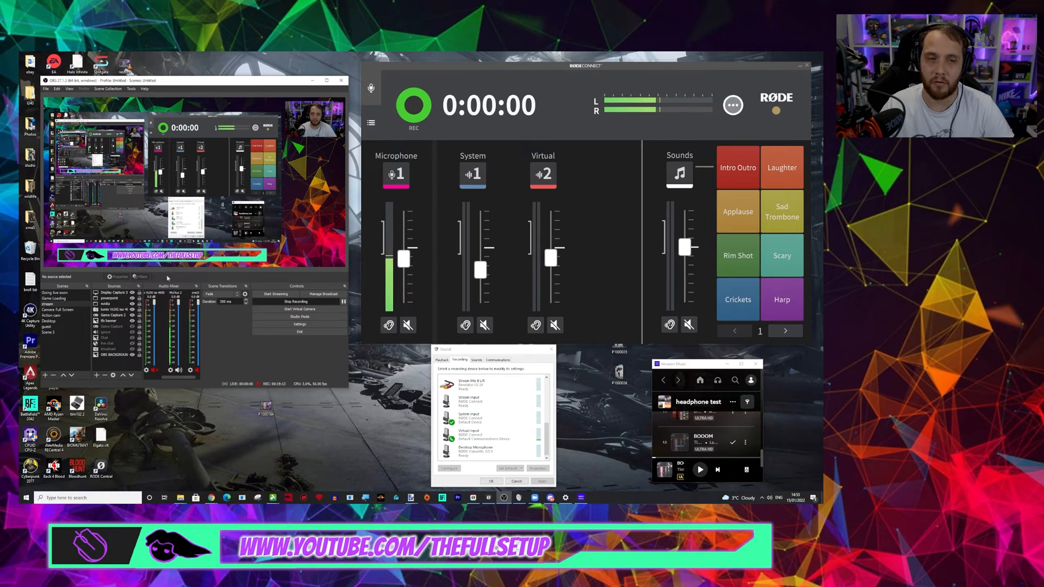
# - Switch to Zoom's audio settings, test the microphone through Virtual Input (RODE Connect), and close the settings
pyautogui.click(504, 498)
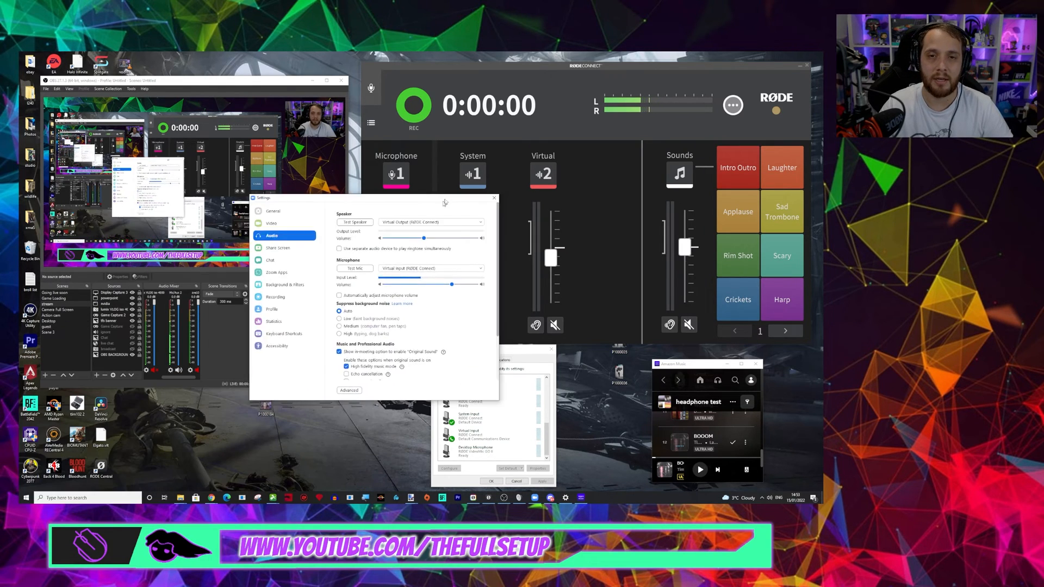
pyautogui.moveTo(444, 202); pyautogui.dragTo(477, 150)
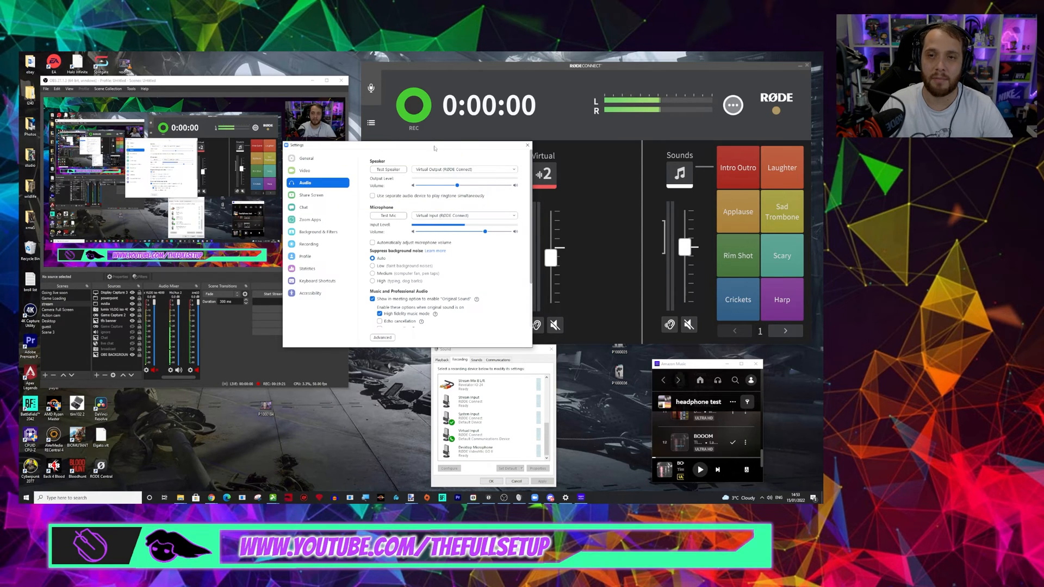
pyautogui.moveTo(434, 148); pyautogui.dragTo(225, 128)
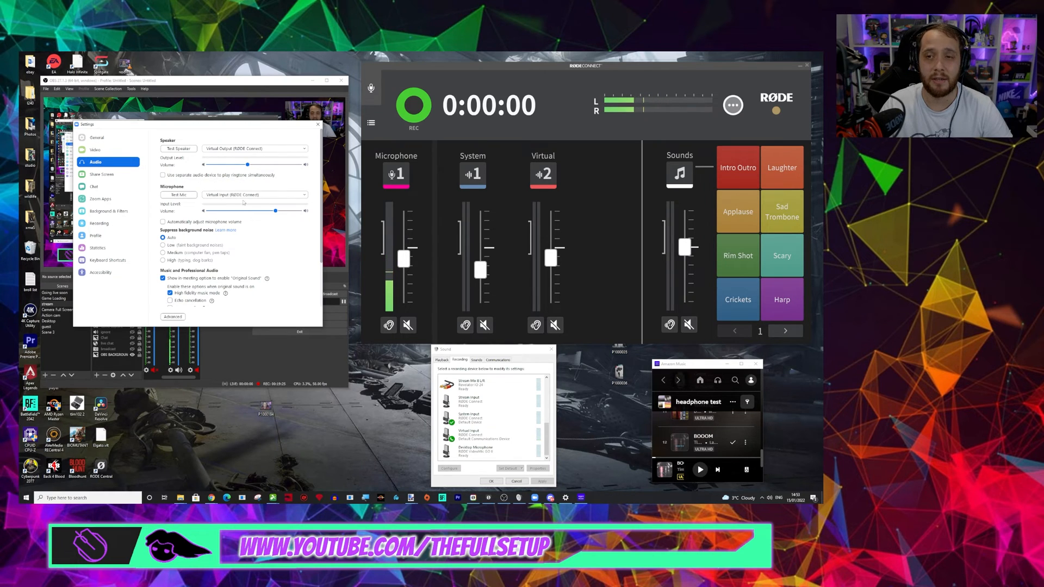
pyautogui.click(185, 196)
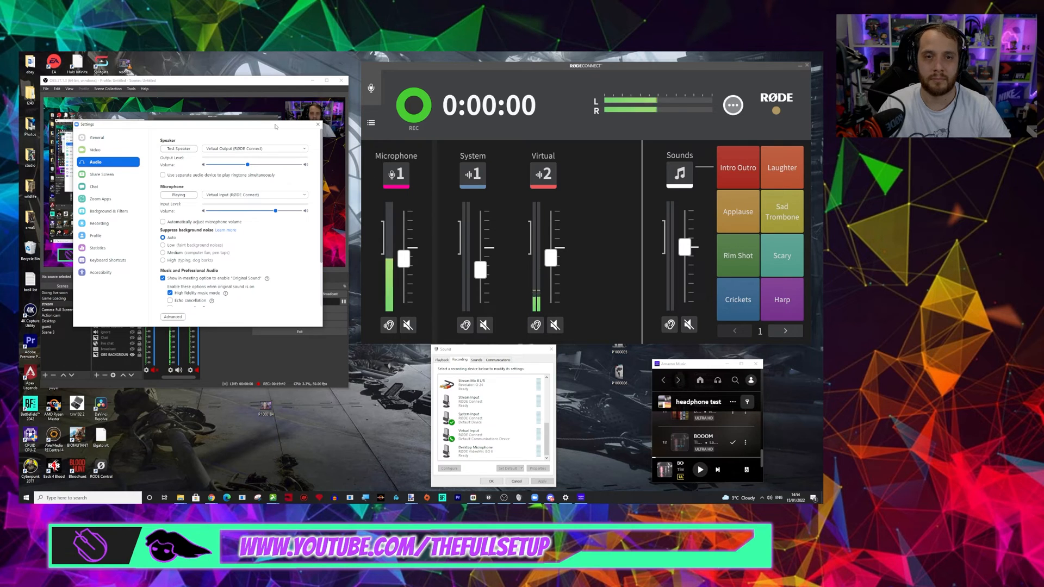
pyautogui.moveTo(275, 126); pyautogui.dragTo(323, 320)
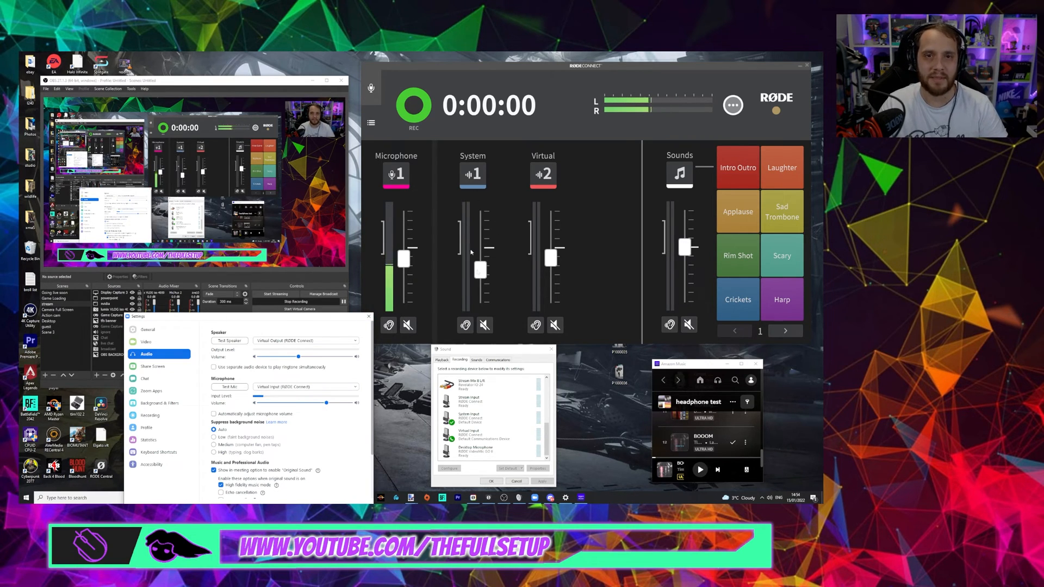
pyautogui.click(368, 316)
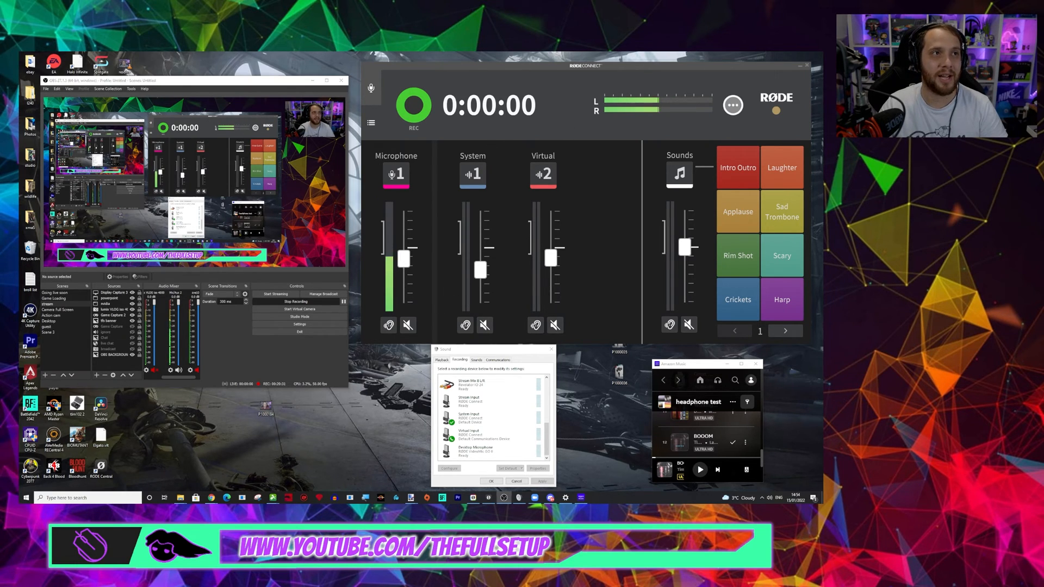
# - Switch to Discord, examine the input and output devices in its voice settings, and minimize the window
pyautogui.hotkey('alt', 'Tab')
pyautogui.moveTo(292, 80); pyautogui.dragTo(325, 83)
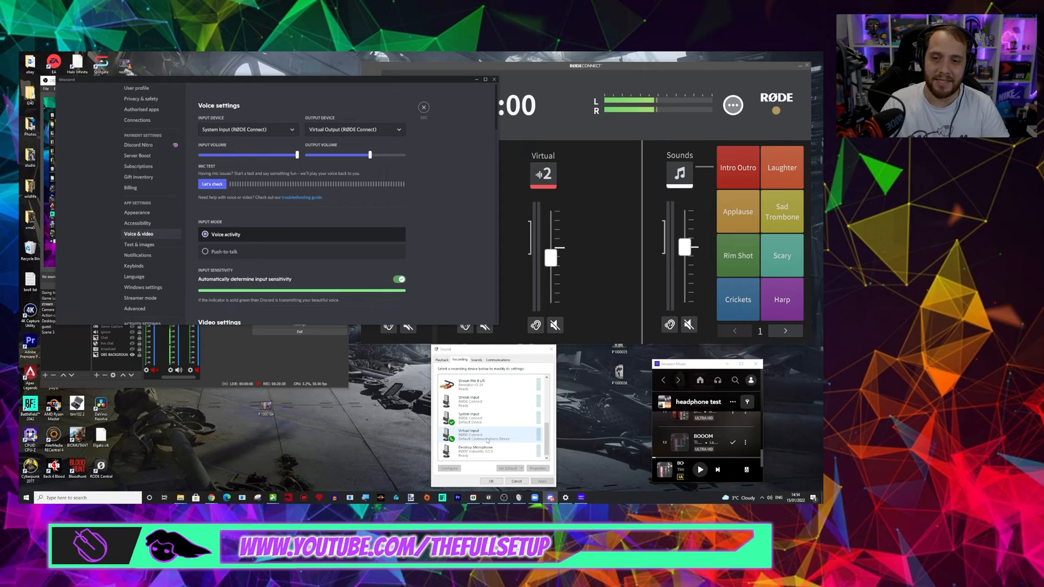
pyautogui.click(477, 80)
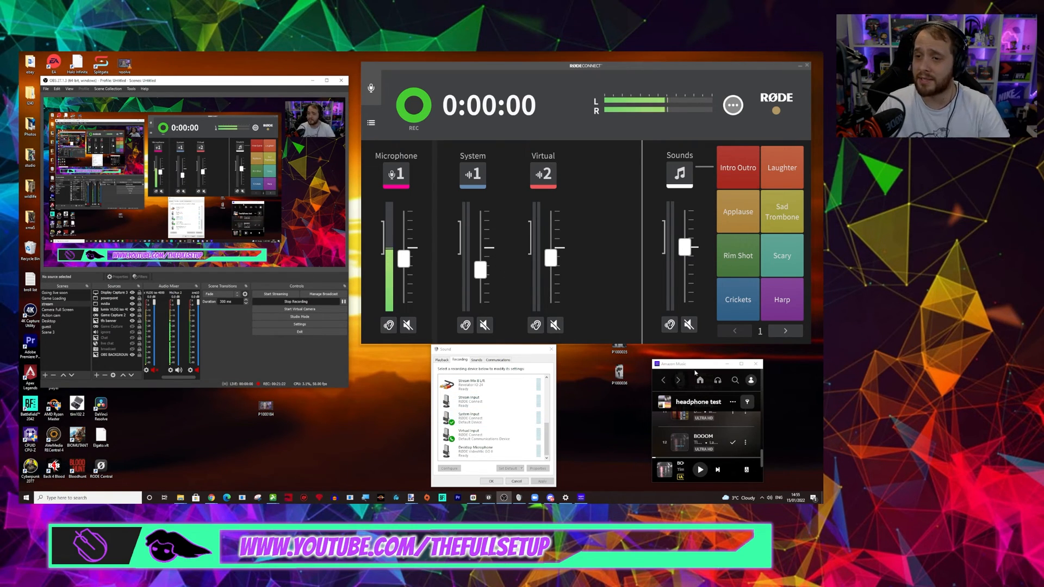
# - Switch to RØDE Central, review the VideoMic GO II's pad, input level, HPF, HF boost and direct monitor settings, and minimize it
pyautogui.click(488, 499)
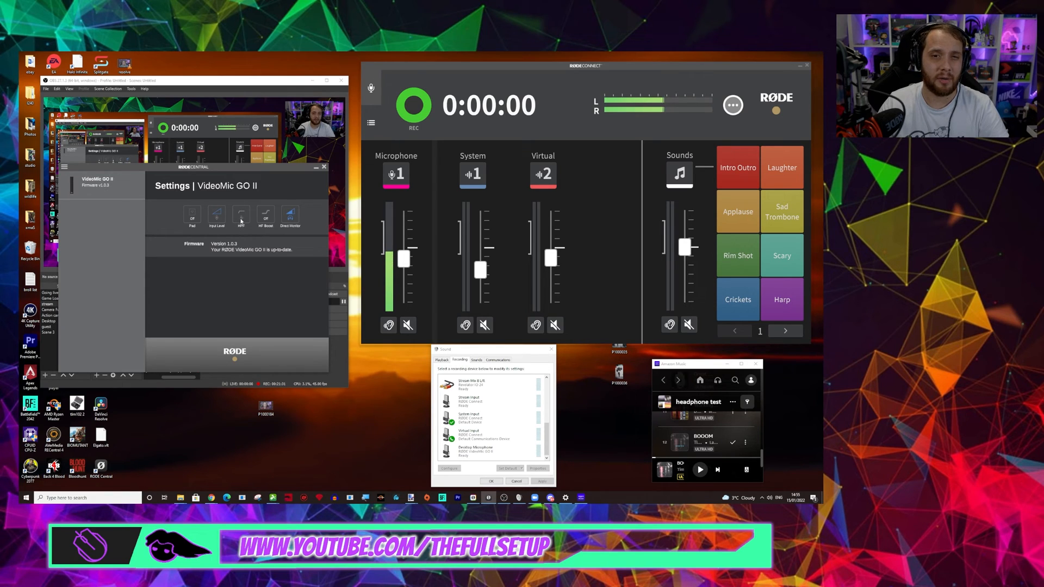
pyautogui.click(316, 168)
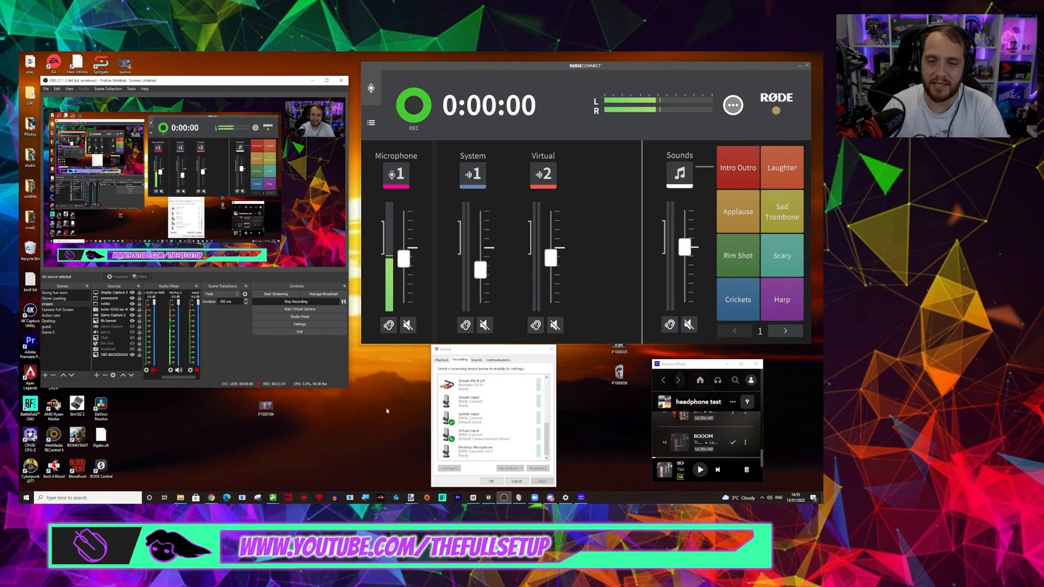
pyautogui.click(489, 498)
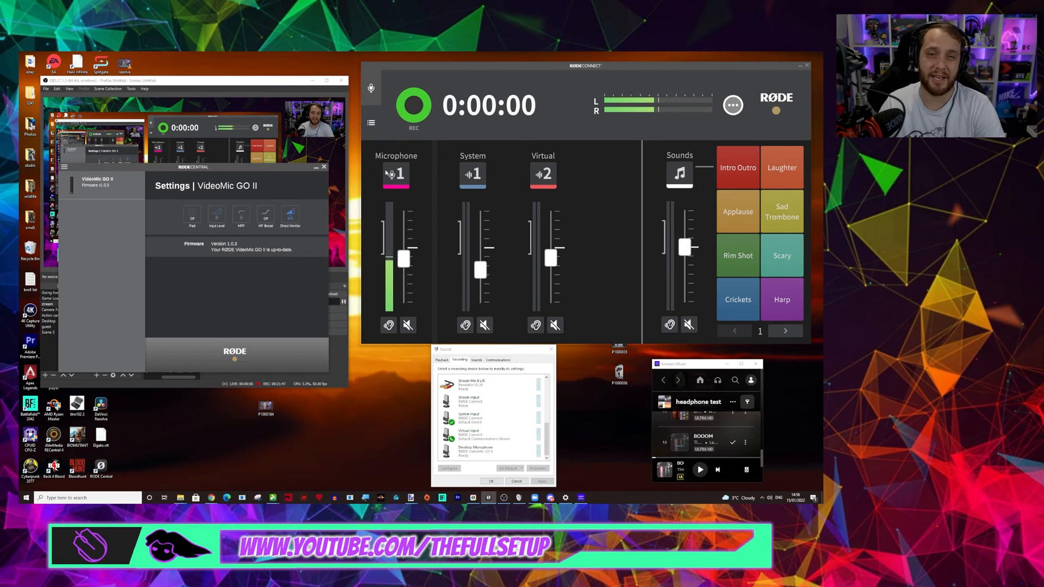
pyautogui.click(315, 169)
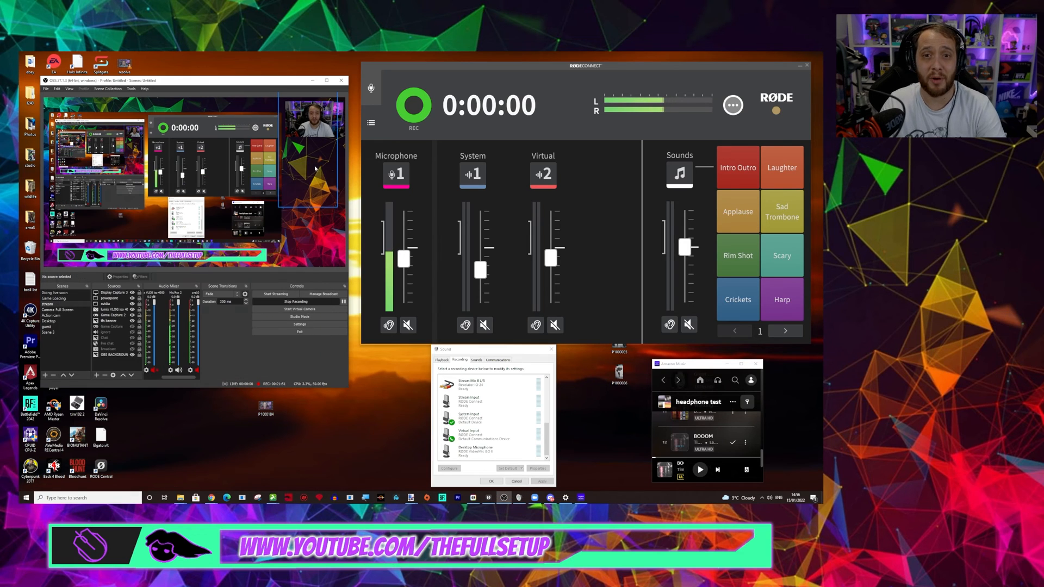